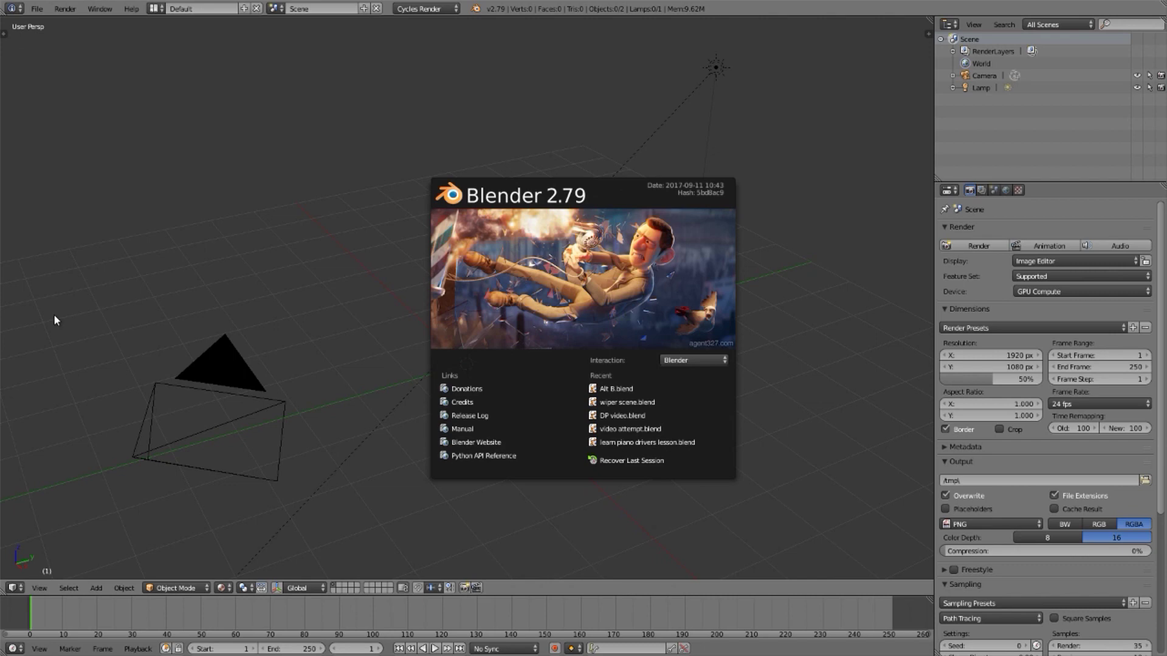
Step: Open the recent file Alt B.blend
click(670, 269)
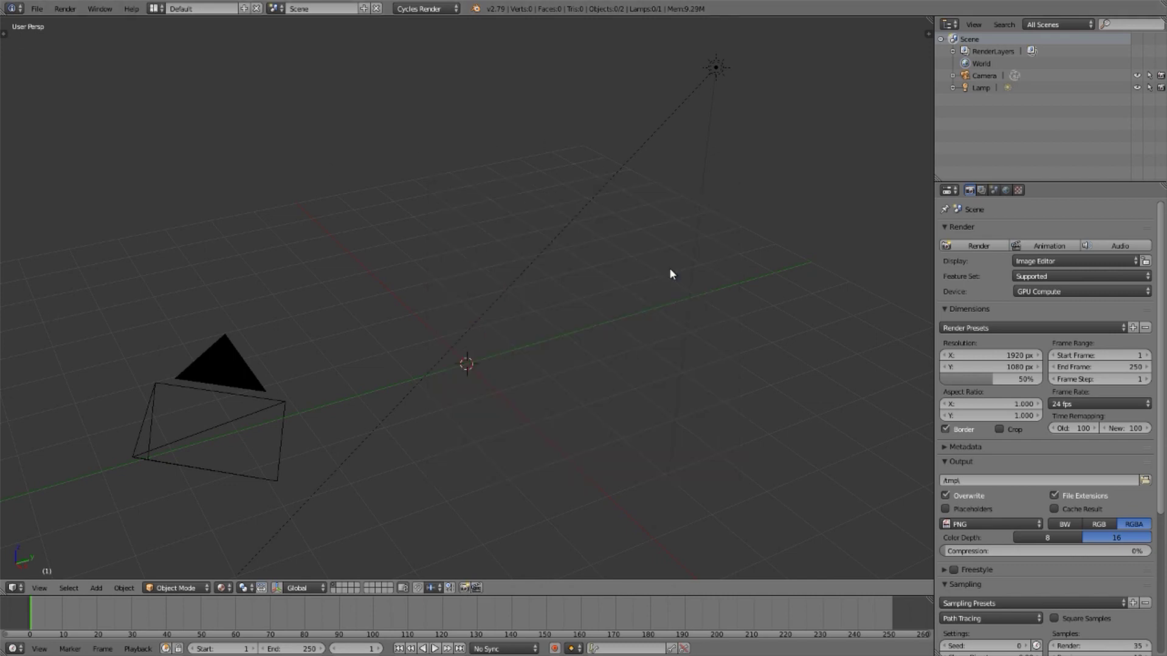
click(35, 8)
mouse_move(61, 48)
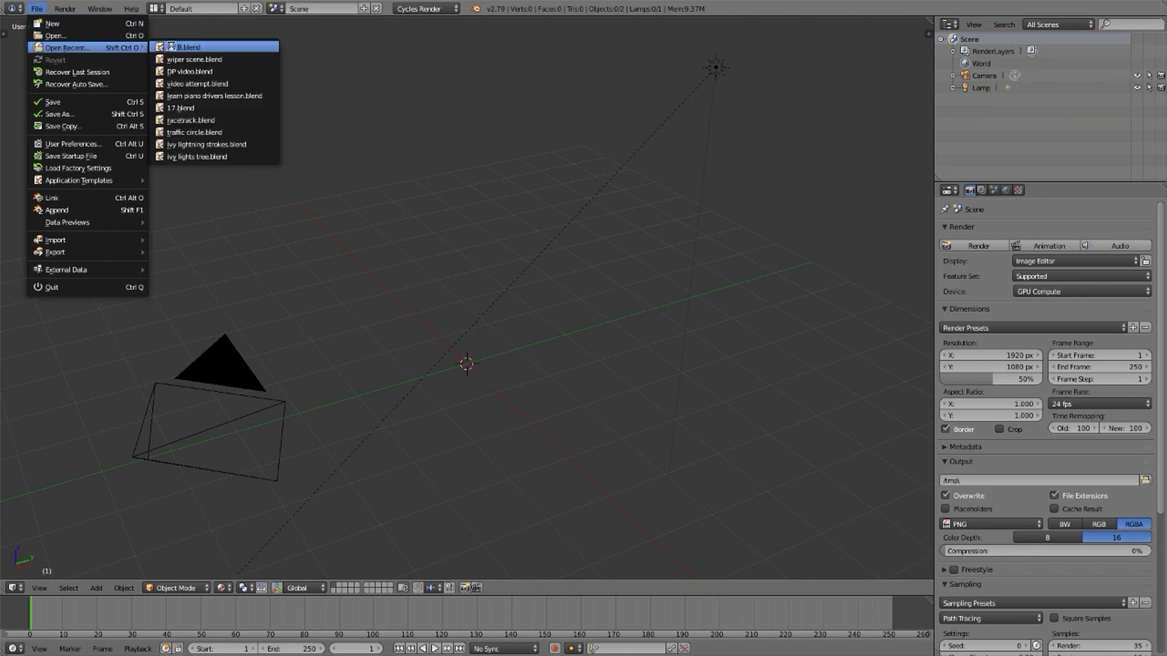
click(177, 46)
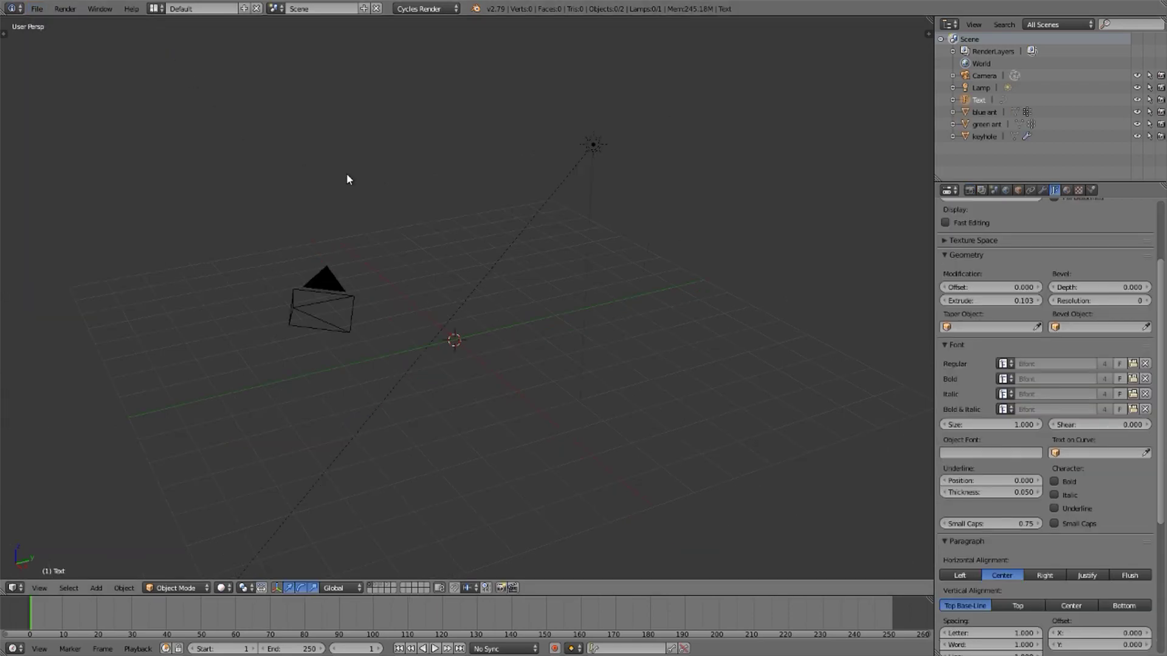
Step: Enter Edit Mode on the blue terrain, clear its selection and change the mesh select mode
scroll(489, 344, up, 6)
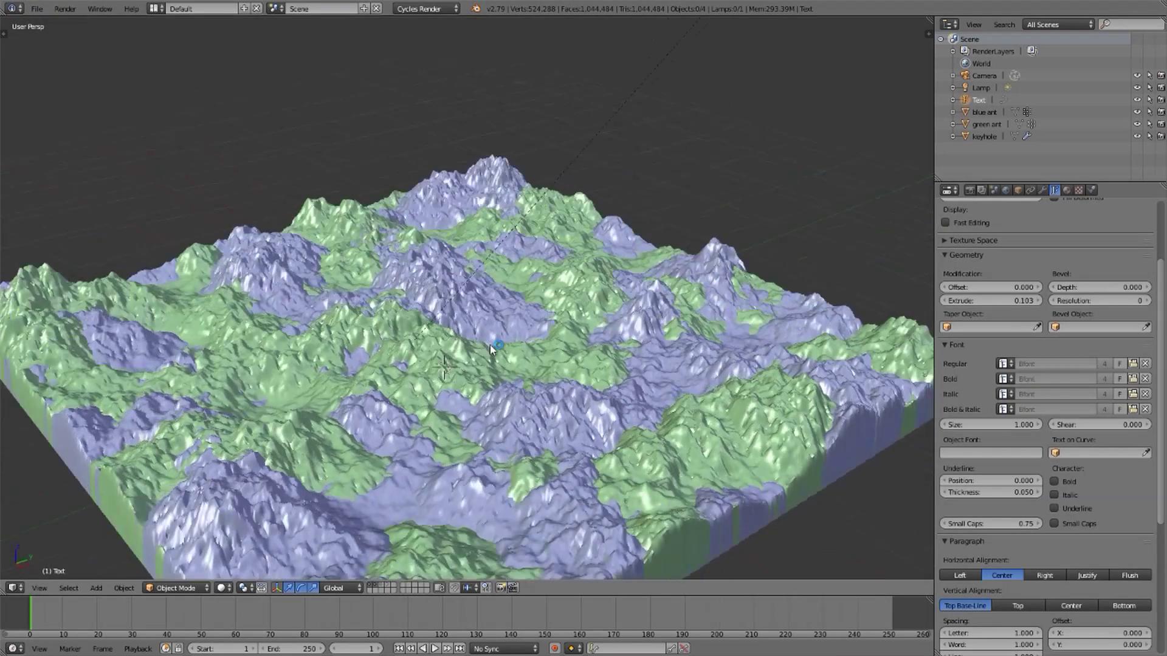
middle_drag(489, 345, 481, 268)
scroll(452, 322, up, 7)
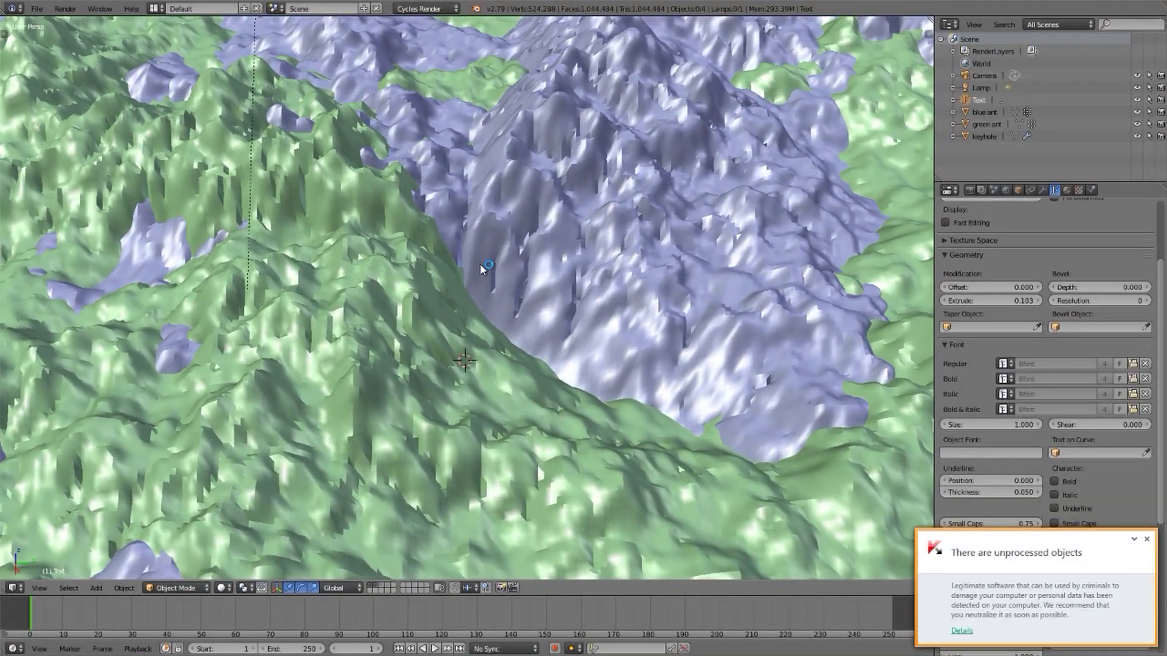
right_click(486, 250)
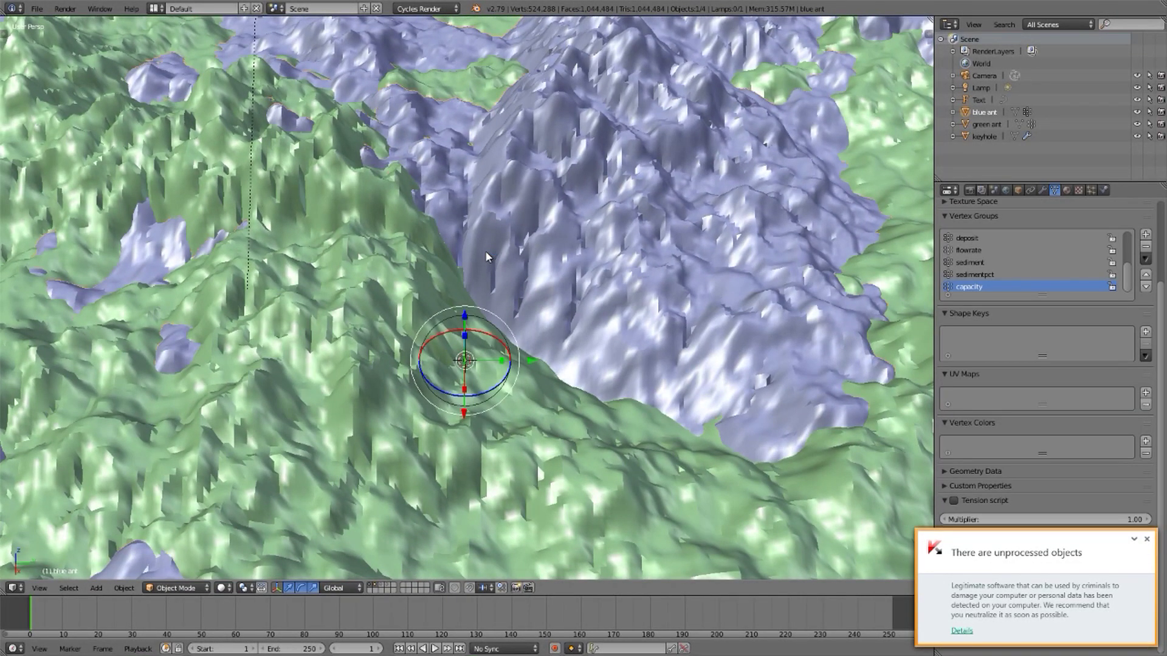
key(Tab)
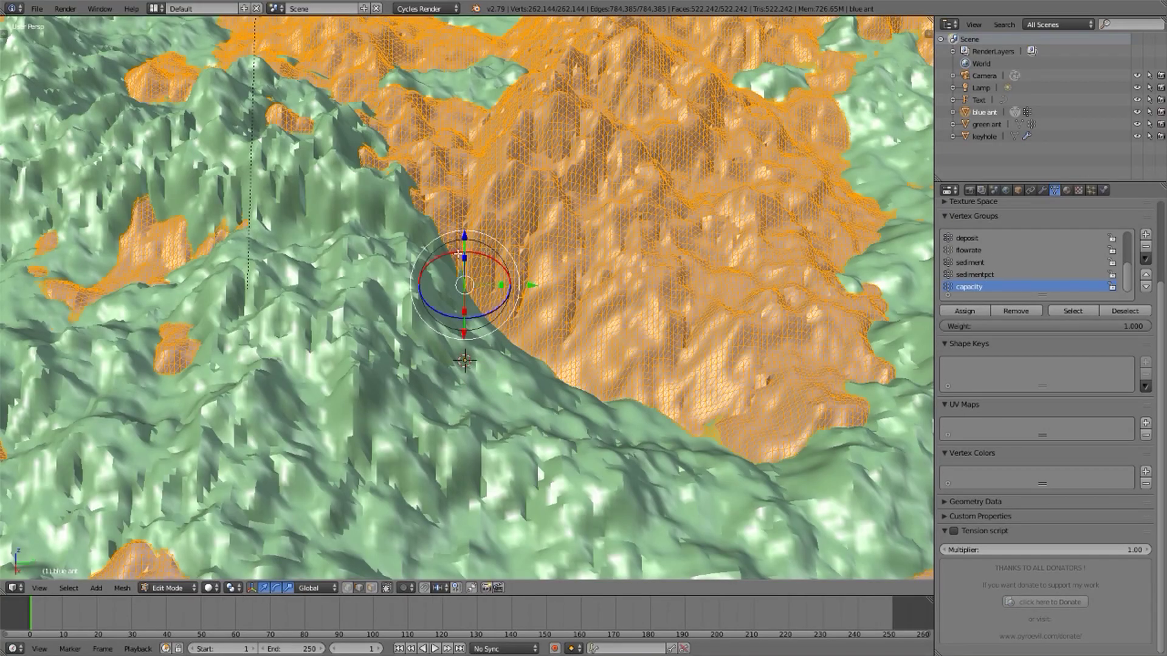
middle_drag(459, 254, 441, 278)
key(a)
key(ctrl+Tab)
click(417, 303)
middle_drag(461, 277, 437, 281)
key(z)
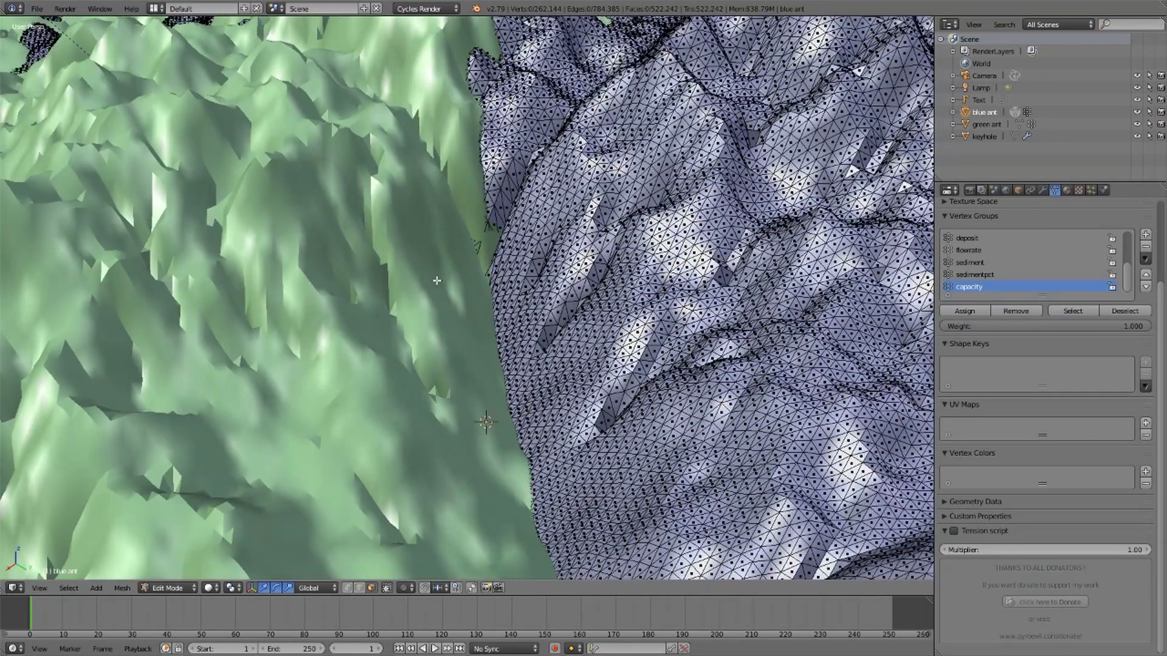
Step: Leave Edit Mode, hide the green terrain object and select the blue terrain
key(Tab)
right_click(437, 282)
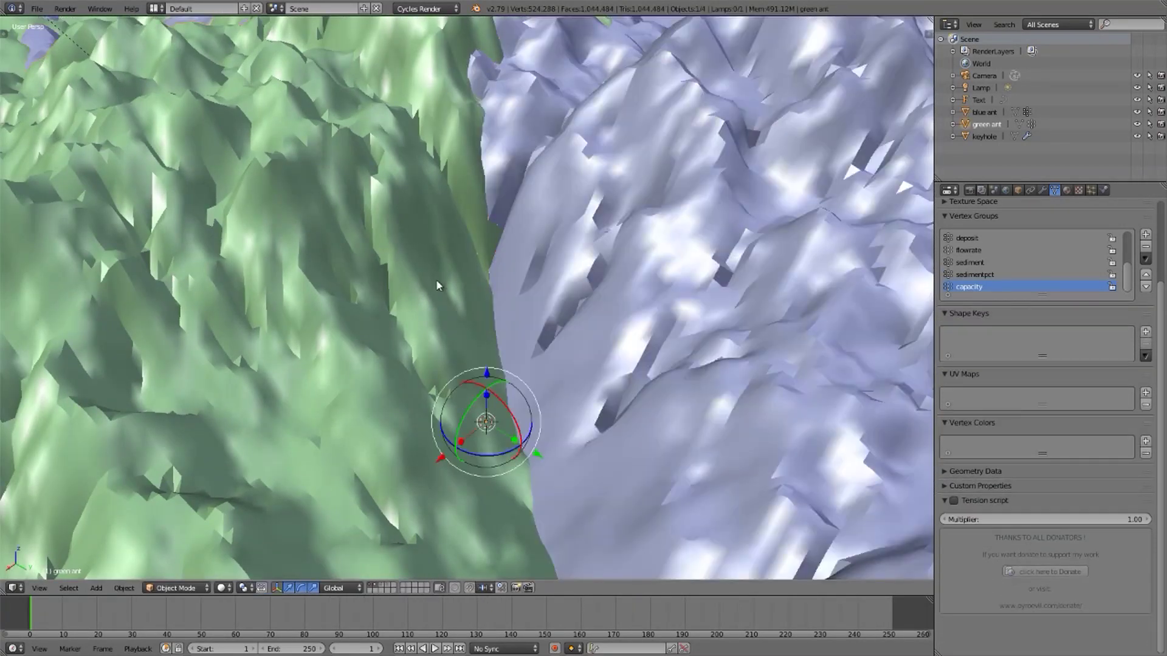
key(h)
right_click(469, 276)
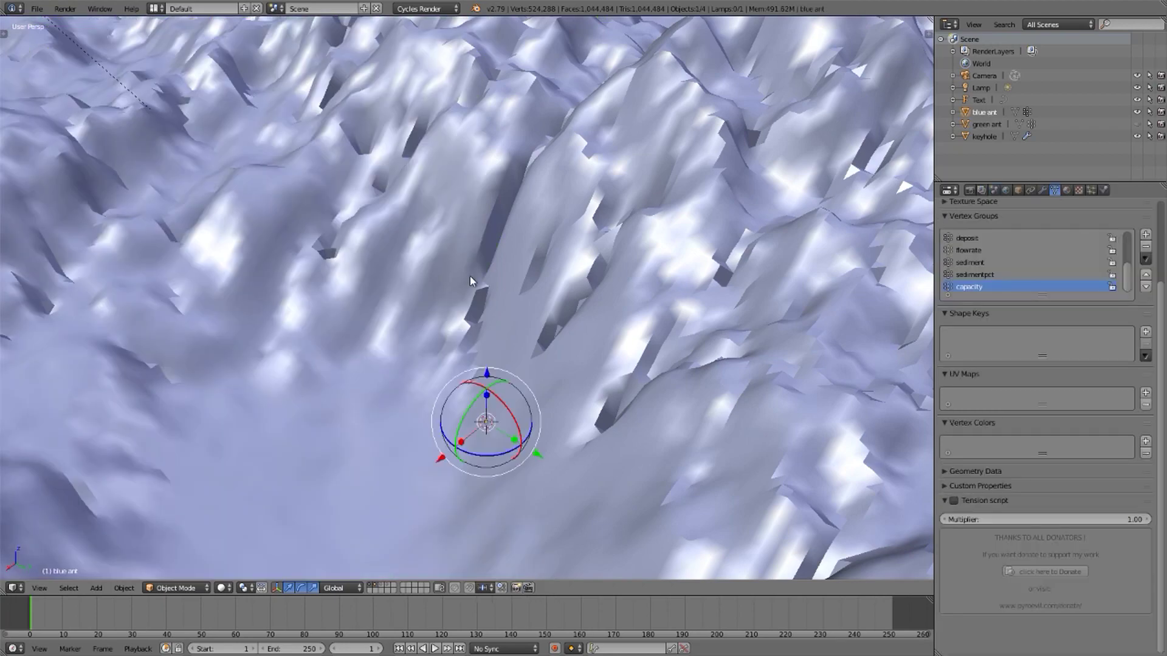
Step: Check the exposed blue mesh in Edit Mode, return to Object Mode and unhide the green terrain
key(Tab)
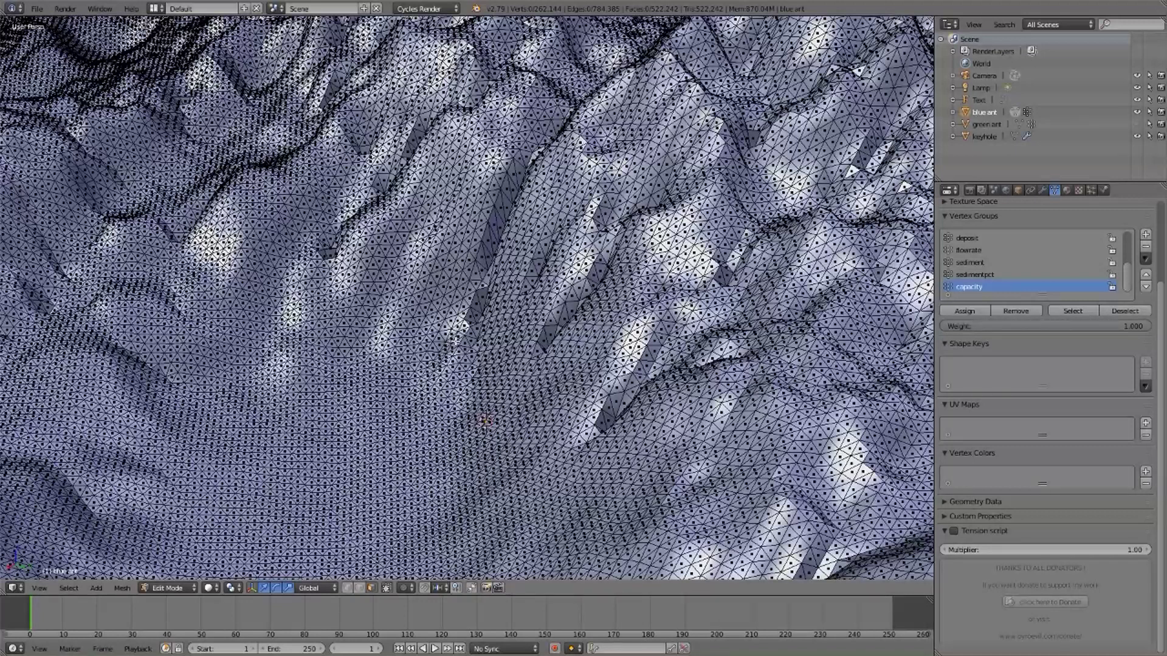
key(Tab)
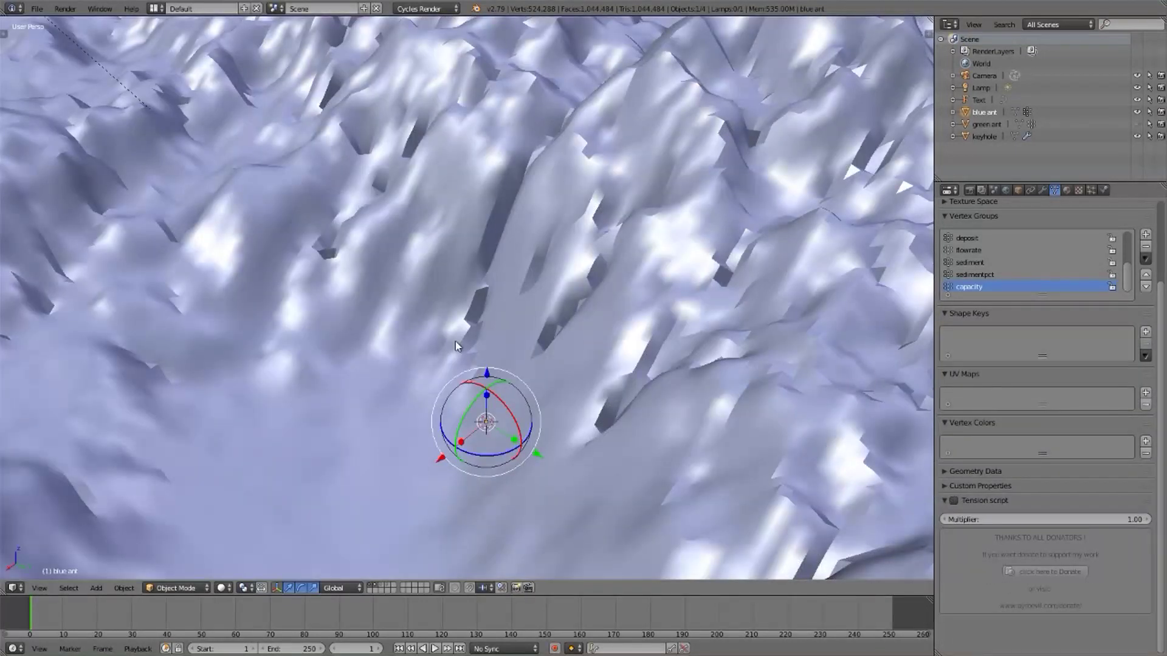
key(alt+h)
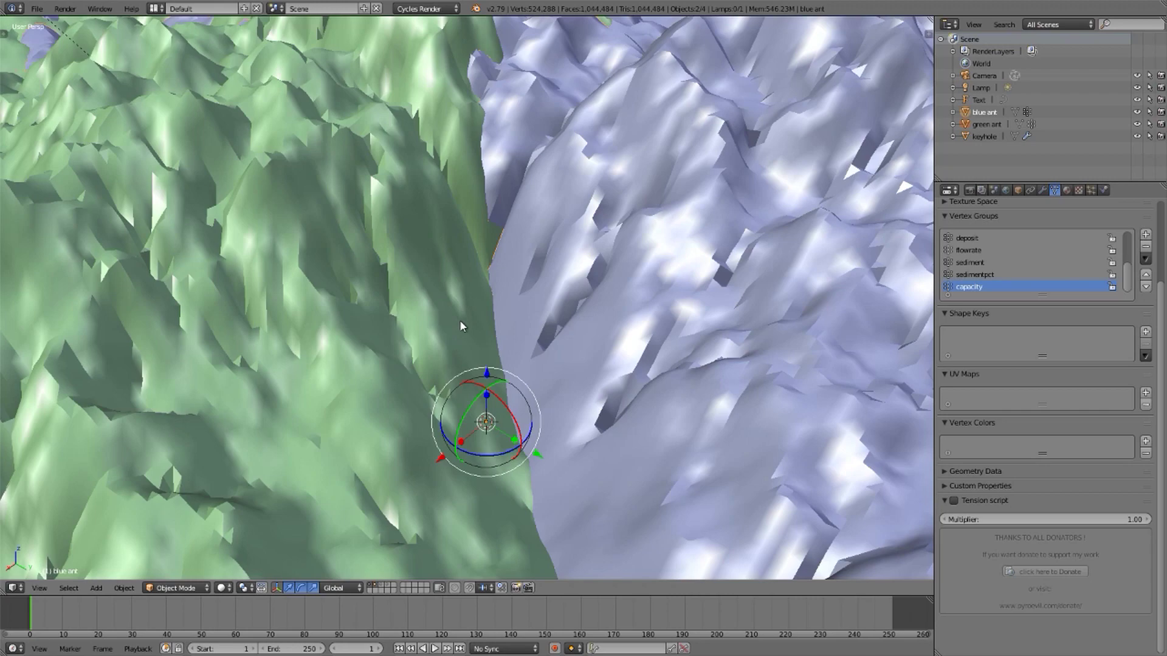
Step: In Edit Mode, circle-select a patch of the blue mesh along the green terrain's edge and grow the selection twice
mouse_move(464, 316)
middle_down()
mouse_move(449, 337)
mouse_move(461, 313)
middle_up()
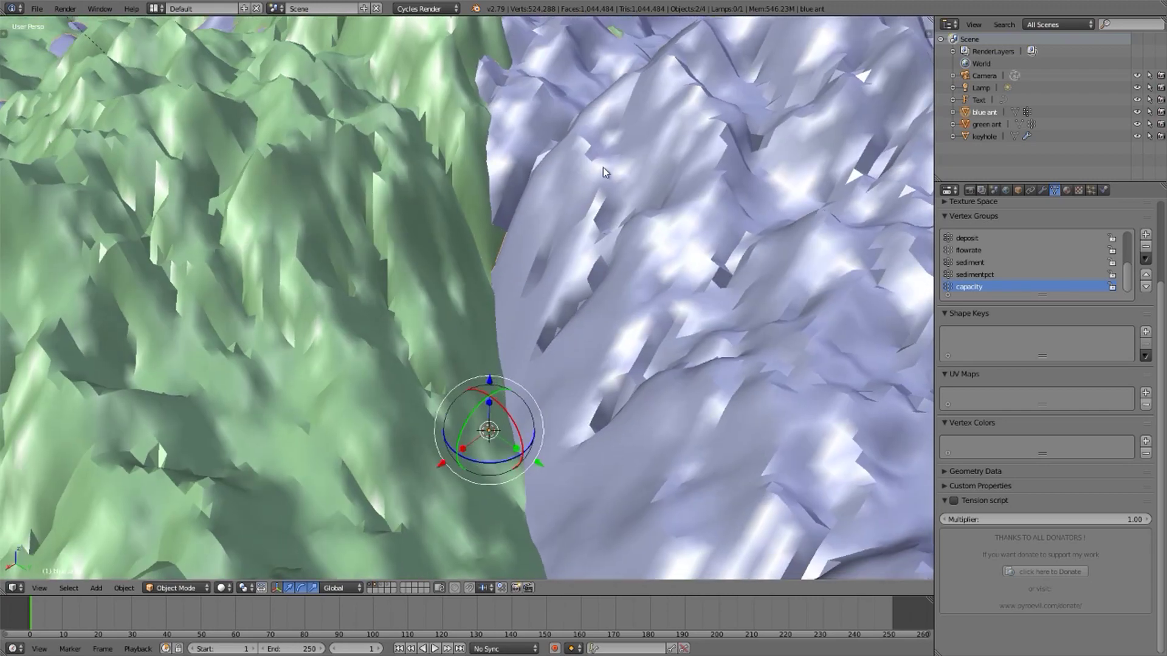
key(Tab)
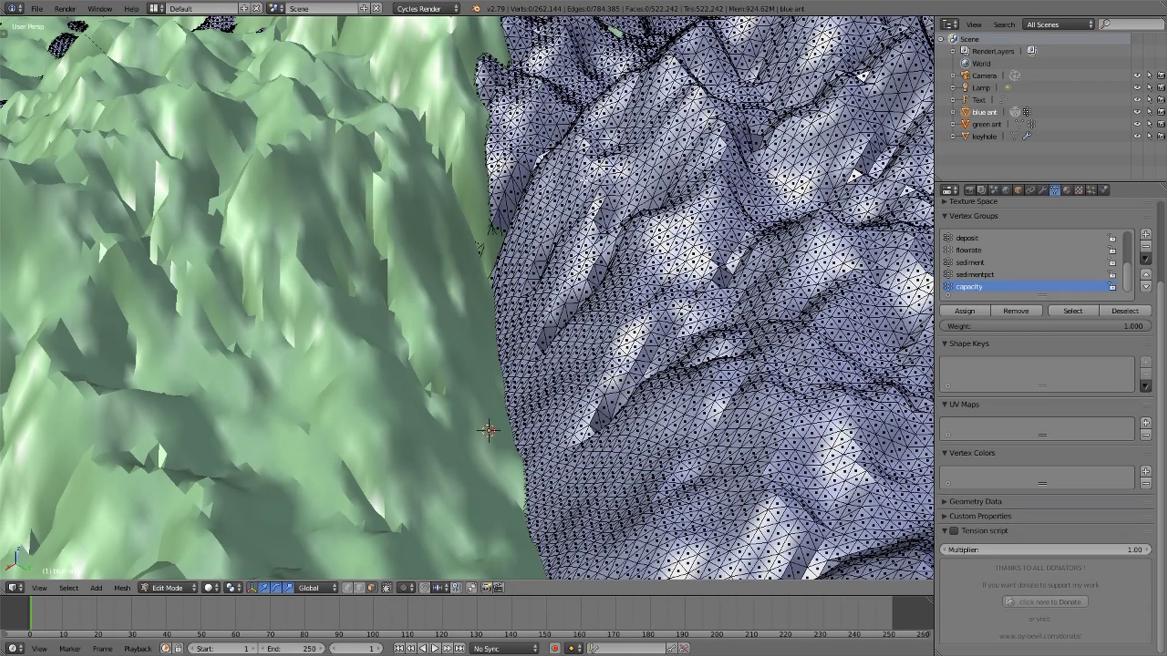
key(c)
scroll(544, 205, down, 13)
click(545, 205)
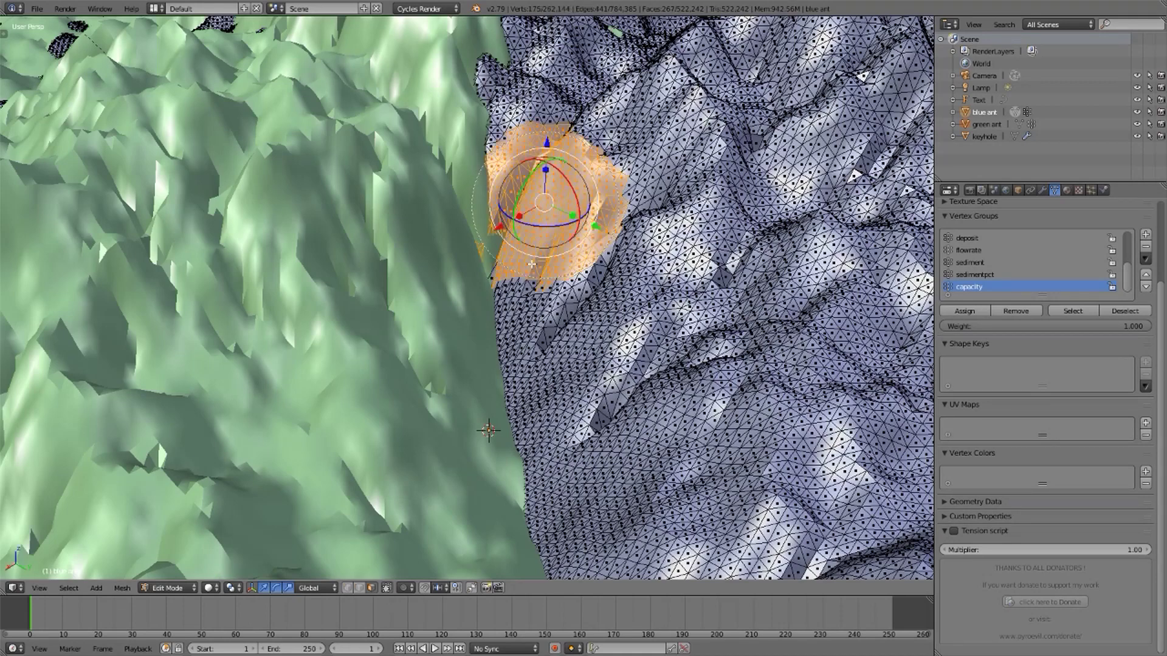
mouse_move(532, 264)
mouse_down()
mouse_move(504, 425)
mouse_move(450, 304)
mouse_up()
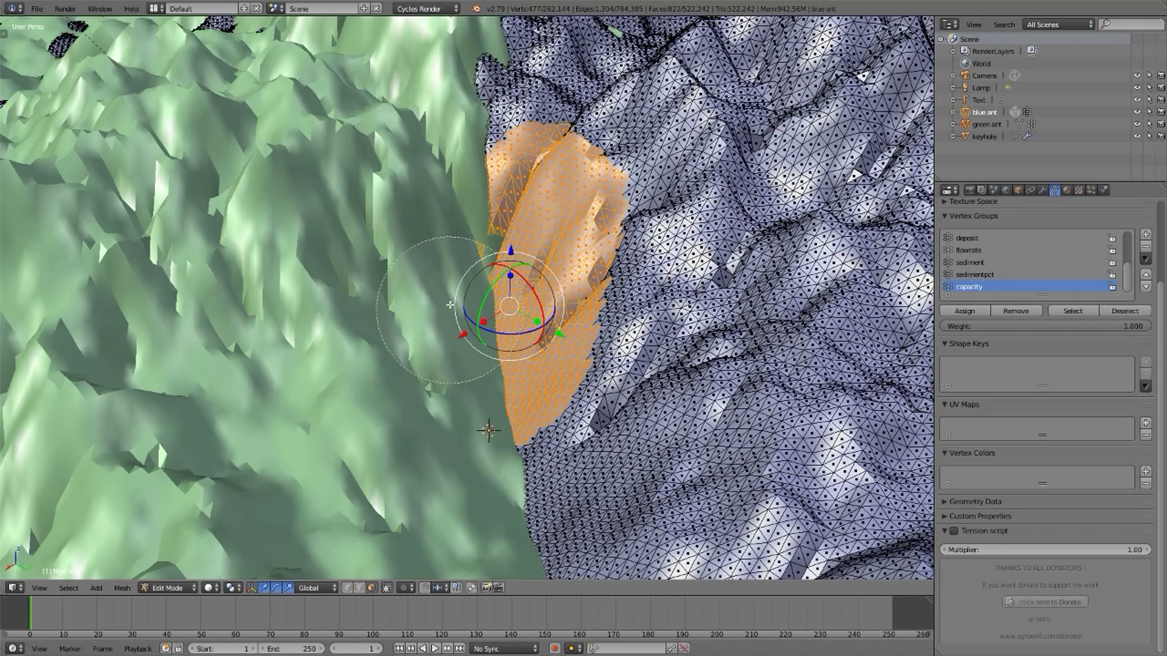
right_click(449, 304)
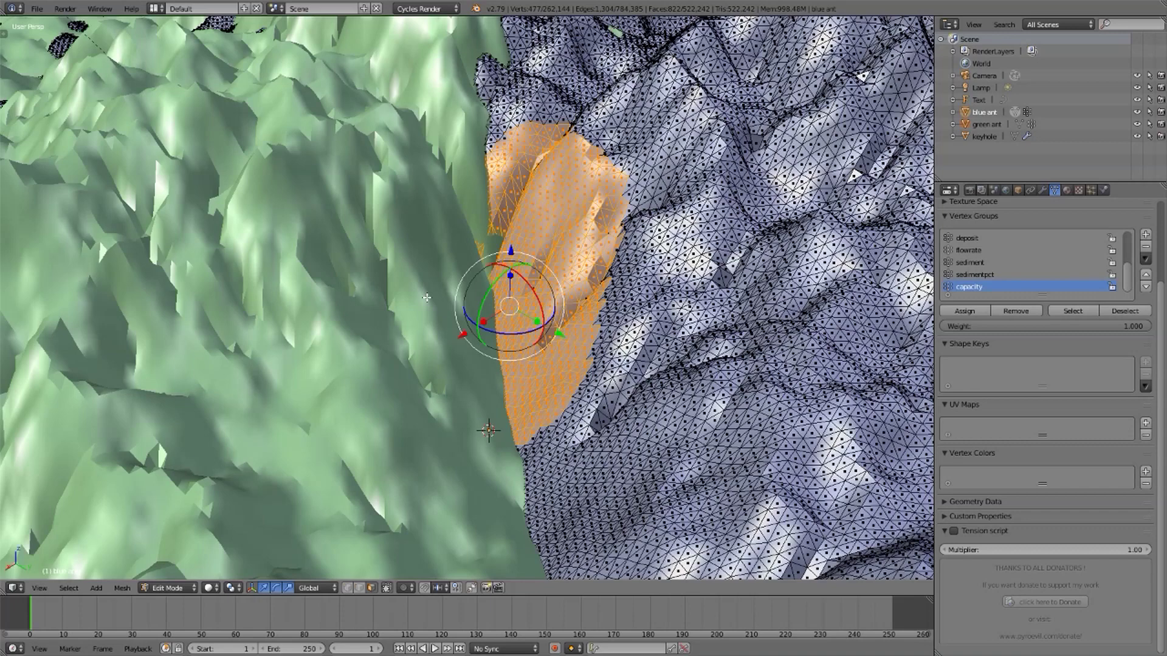
key(ctrl+KP_Add)
key(ctrl+KP_Add)
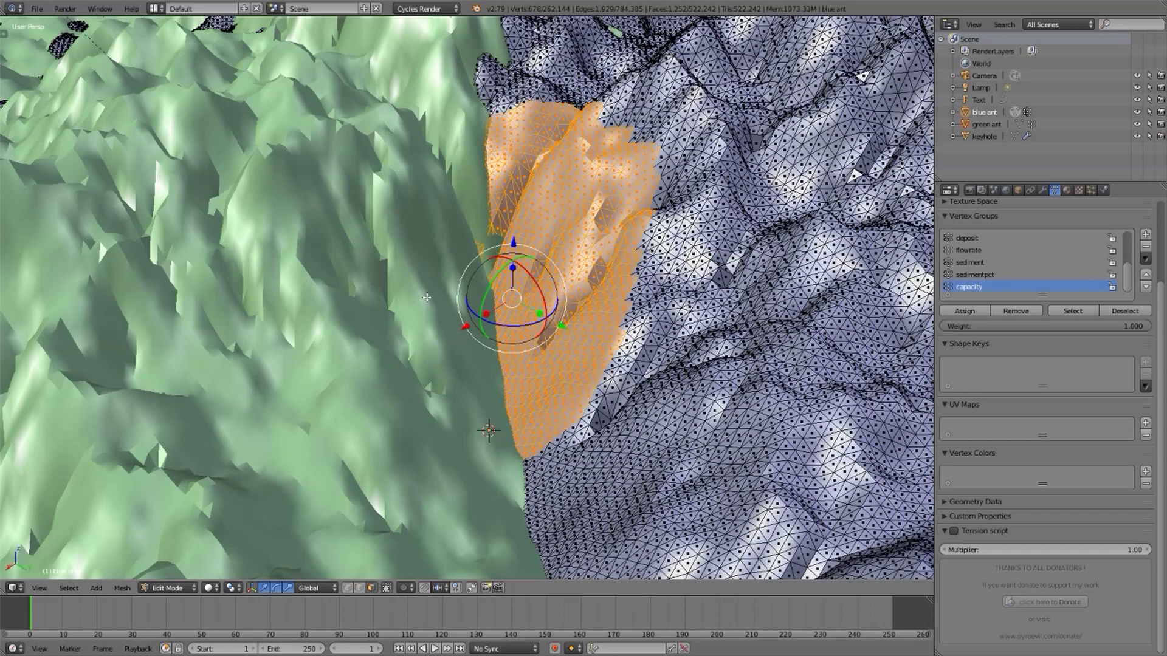
Step: Hide the unselected blue mesh, displace the isolated patch and examine its stretched border from several angles in Object Mode
key(shift+h)
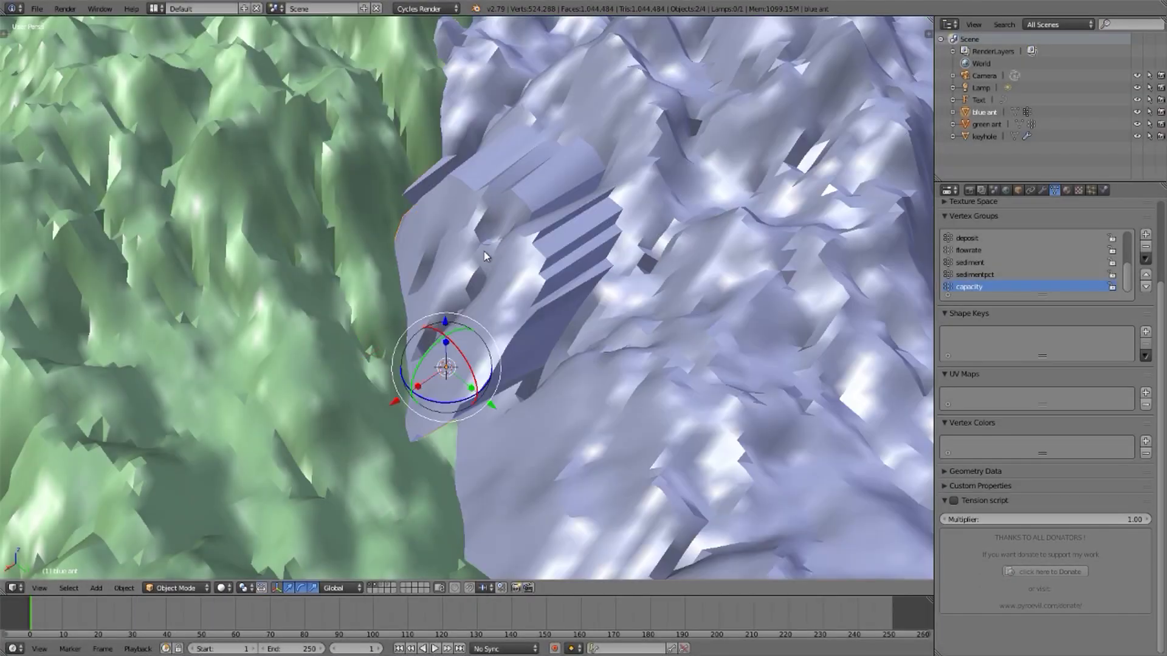
scroll(485, 257, down, 8)
middle_drag(485, 256, 515, 240)
scroll(516, 240, up, 8)
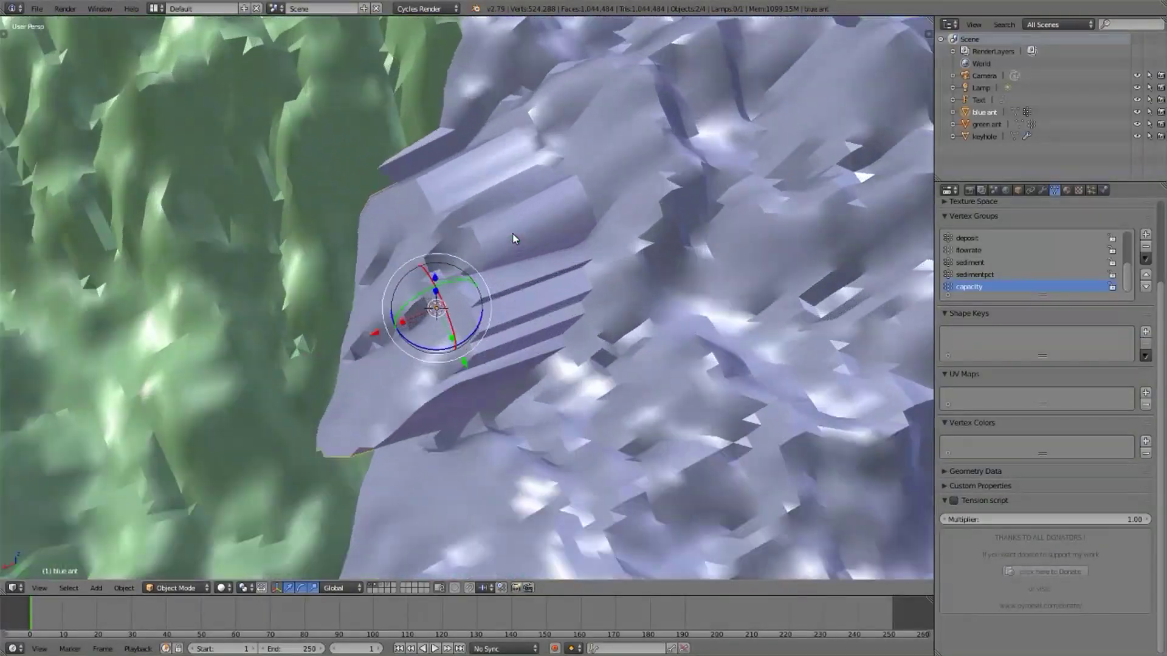
middle_drag(582, 228, 611, 155)
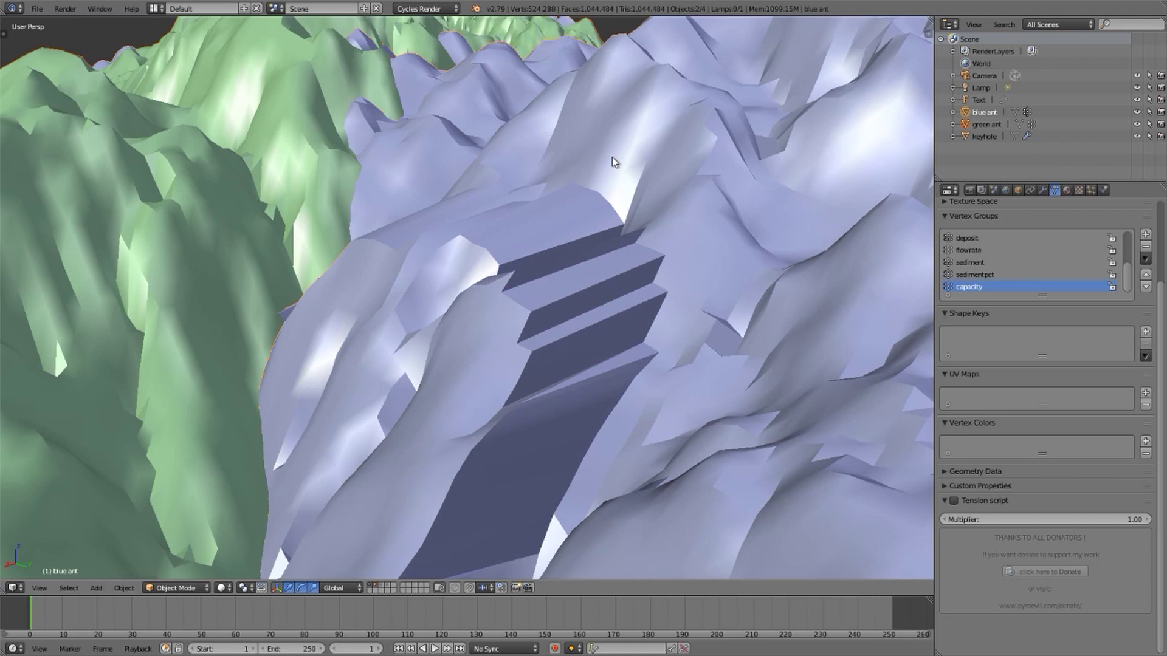
Step: Clip the 3D view to a rectangular region around the central boundary between the green and blue terrains
middle_drag(520, 249, 519, 277)
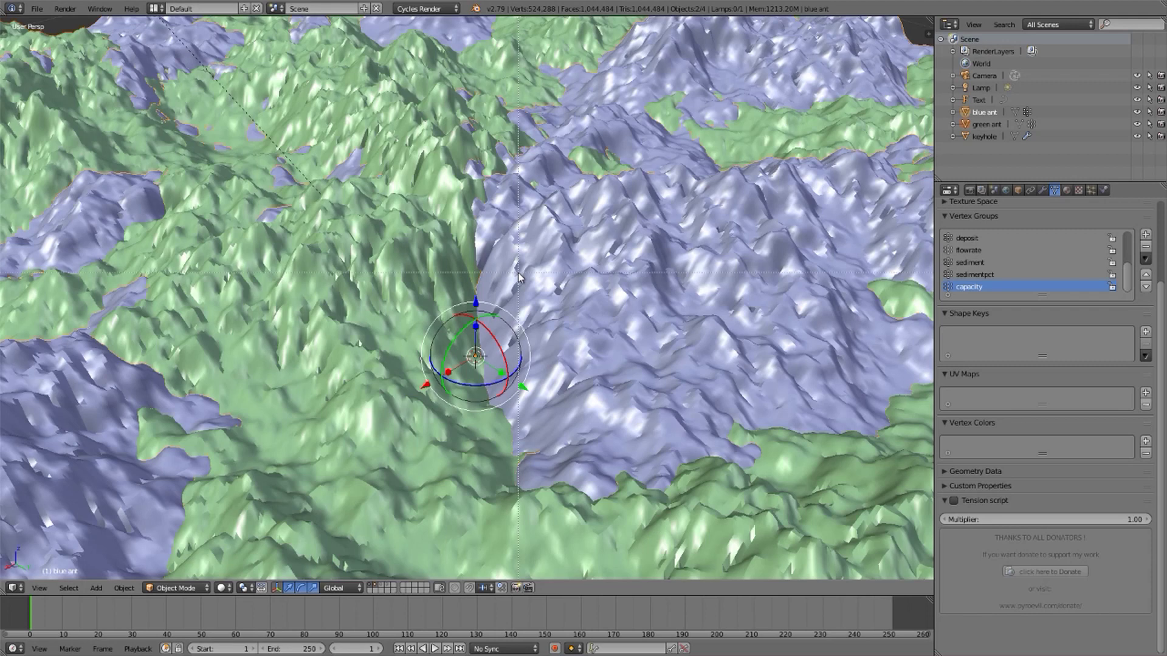
key(b)
drag(546, 249, 377, 429)
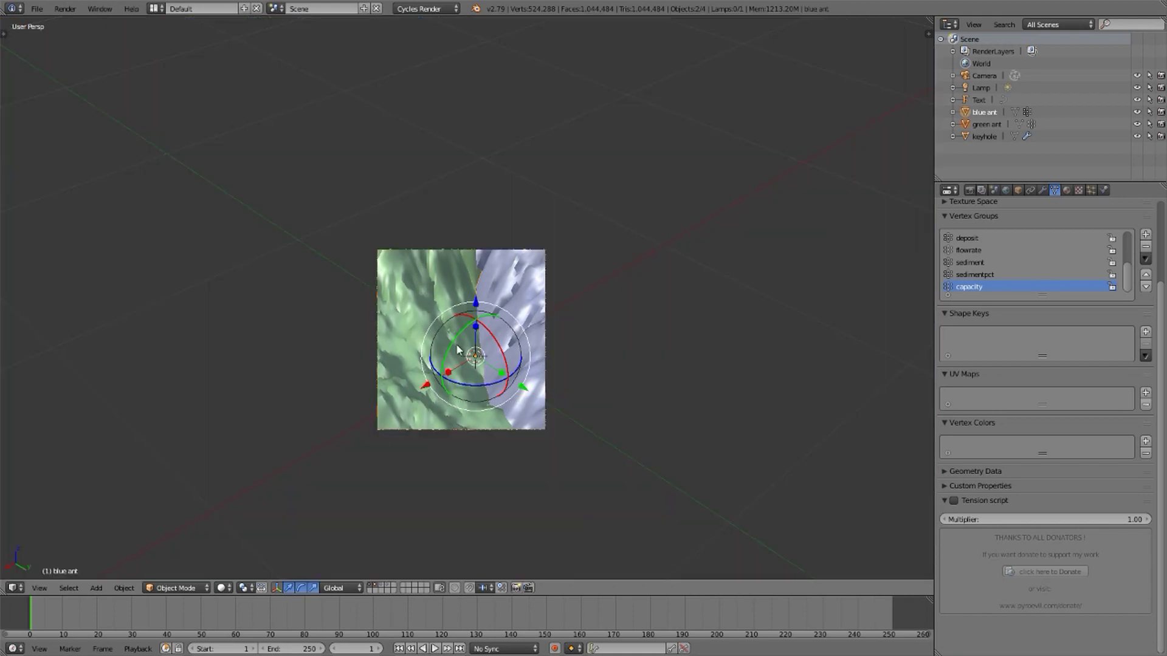
scroll(457, 348, up, 5)
middle_drag(456, 344, 597, 295)
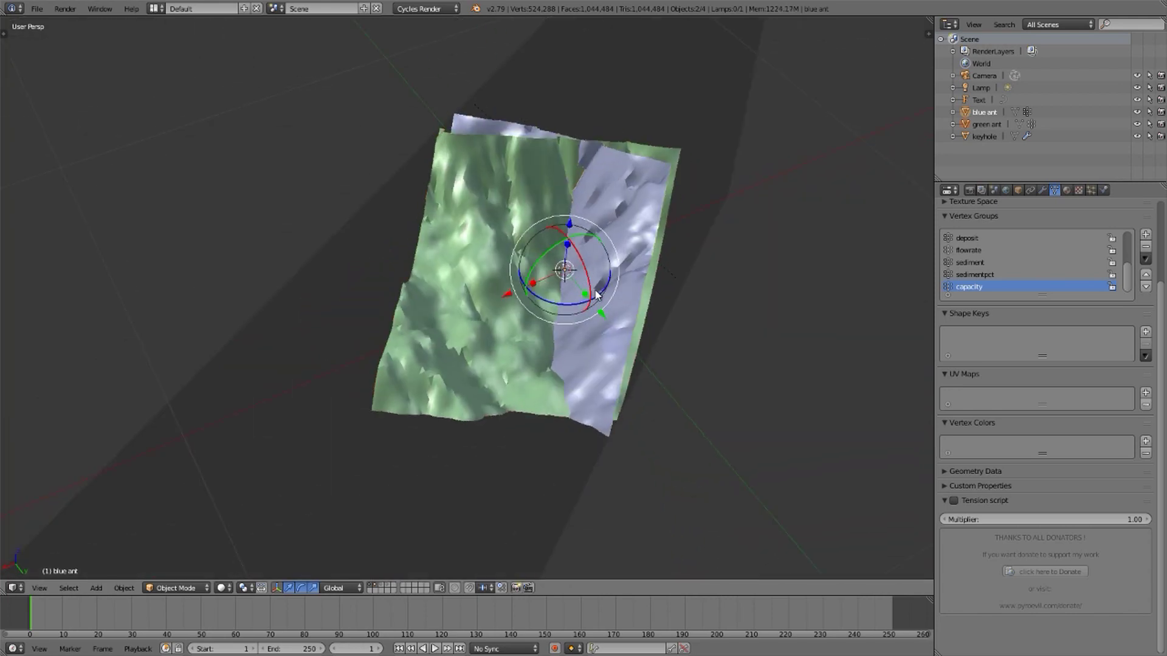
Step: Enter Edit Mode on the blue terrain and circle-select a rounded patch of its mesh inside the clipped region
key(Tab)
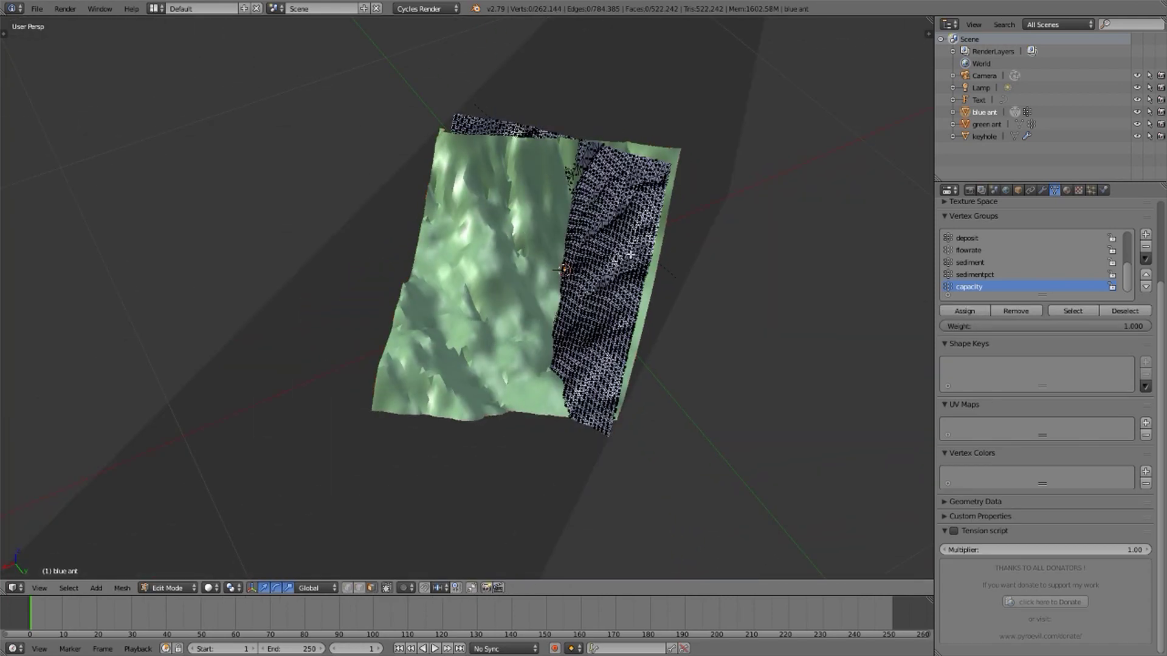
mouse_move(633, 254)
middle_down()
mouse_move(646, 250)
mouse_move(618, 258)
middle_up()
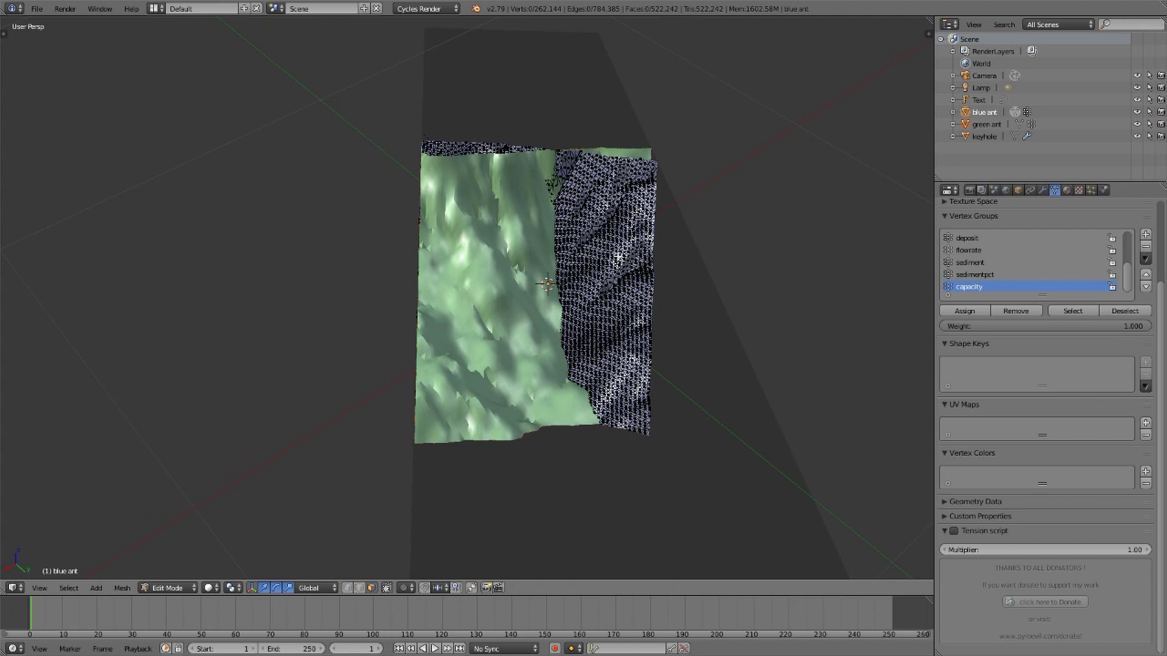
key(a)
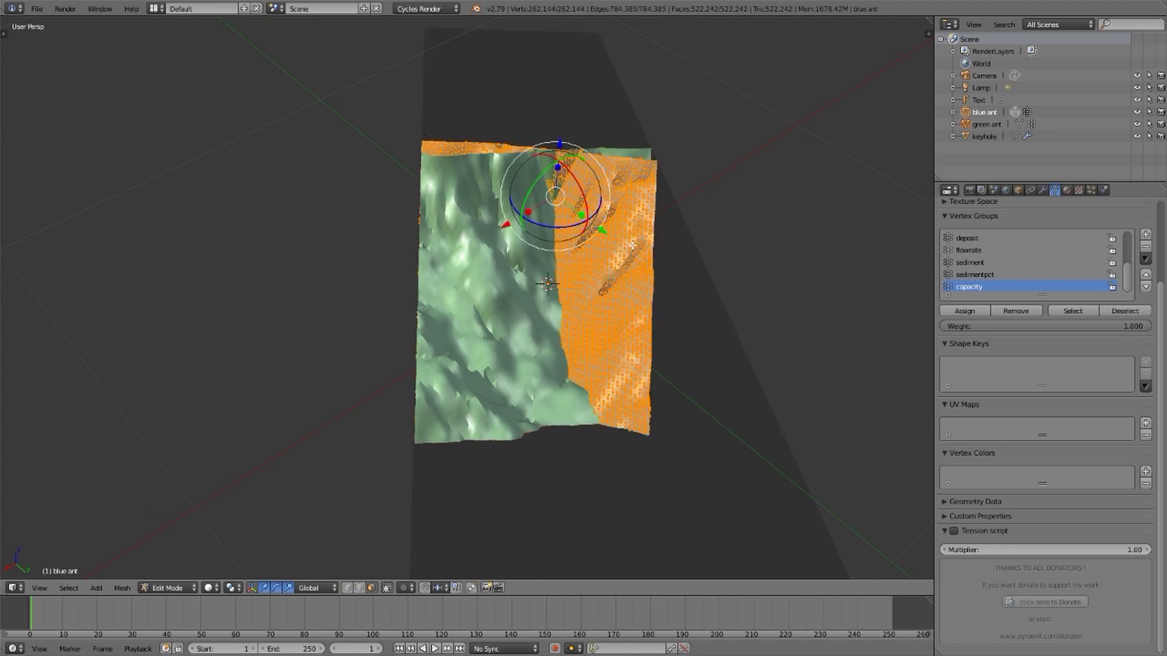
key(a)
key(c)
scroll(626, 244, up, 4)
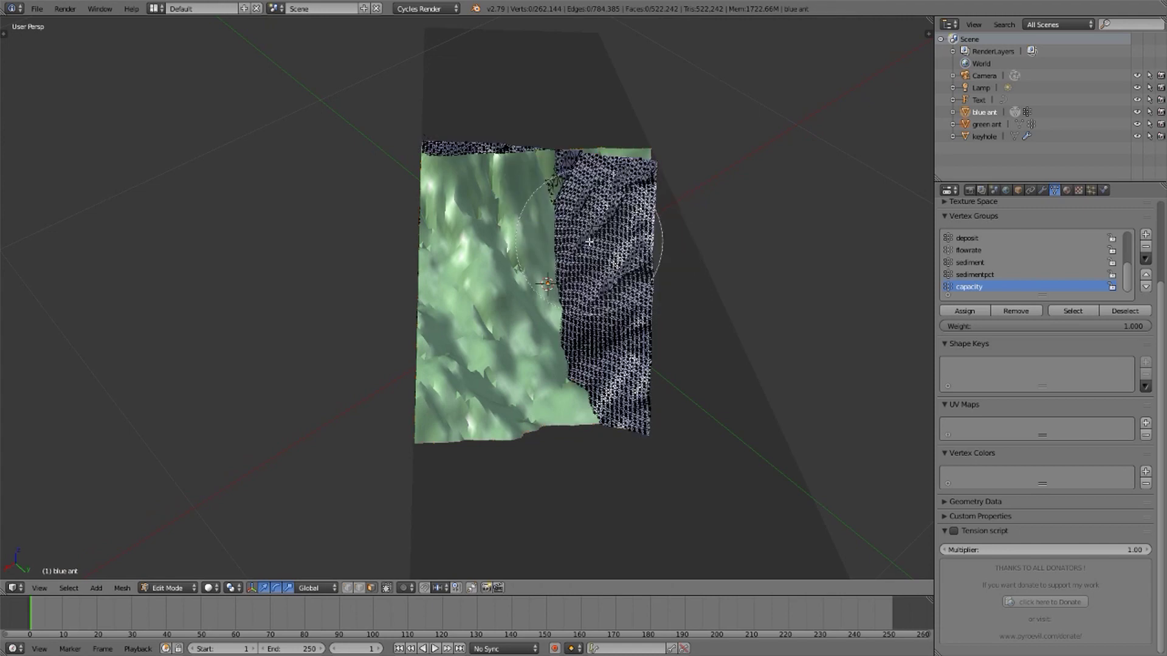
drag(598, 240, 596, 298)
right_click(596, 298)
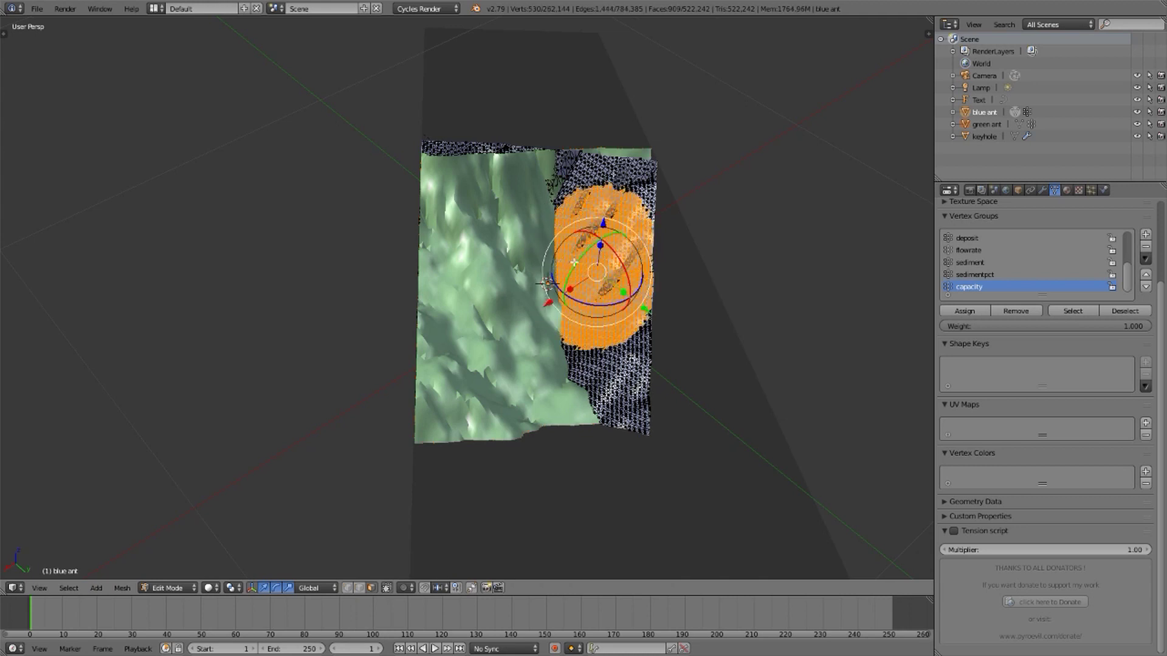
Step: Enable proportional editing for the selected patch of the blue terrain
click(406, 588)
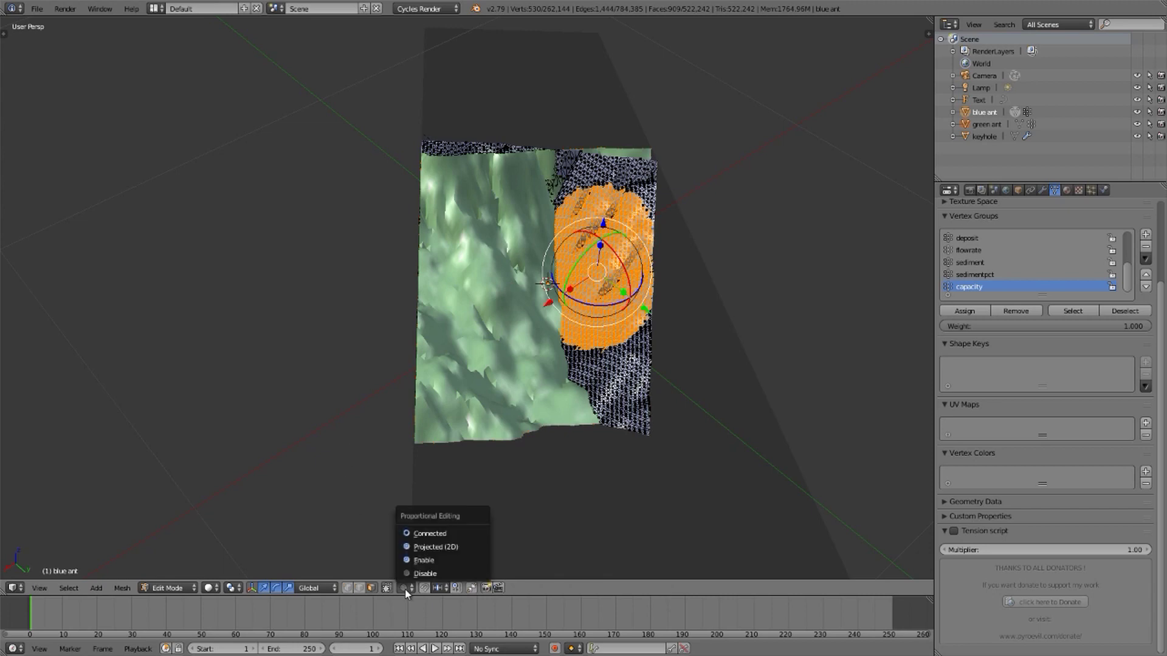
click(416, 561)
middle_drag(571, 297, 538, 304)
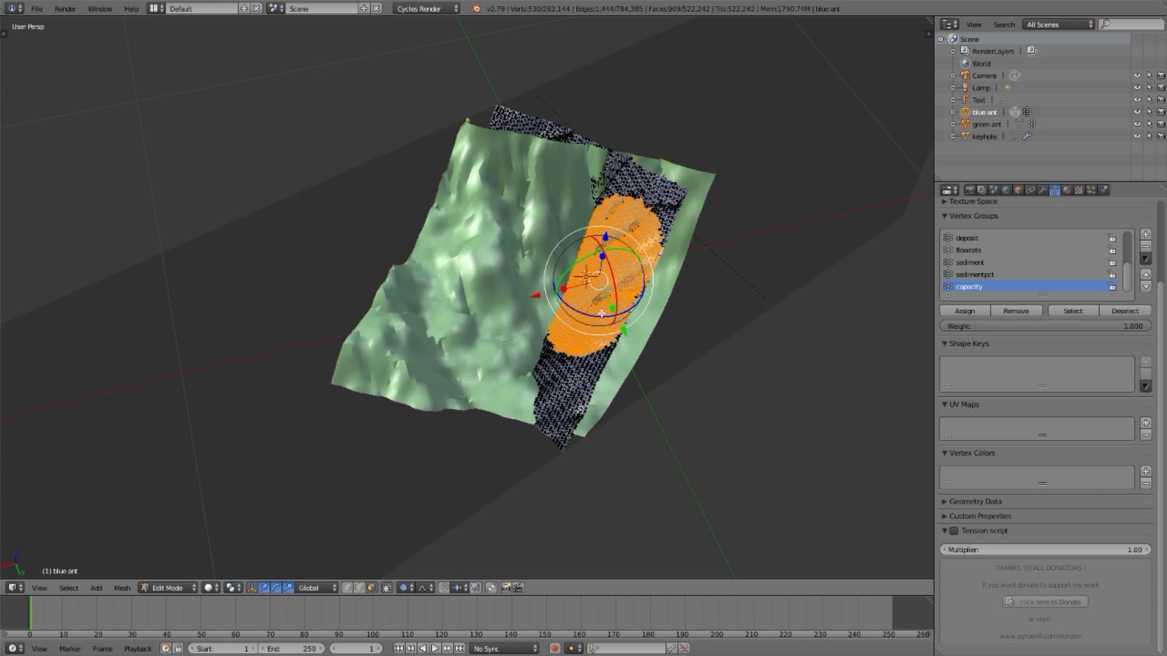
middle_drag(542, 295, 523, 314)
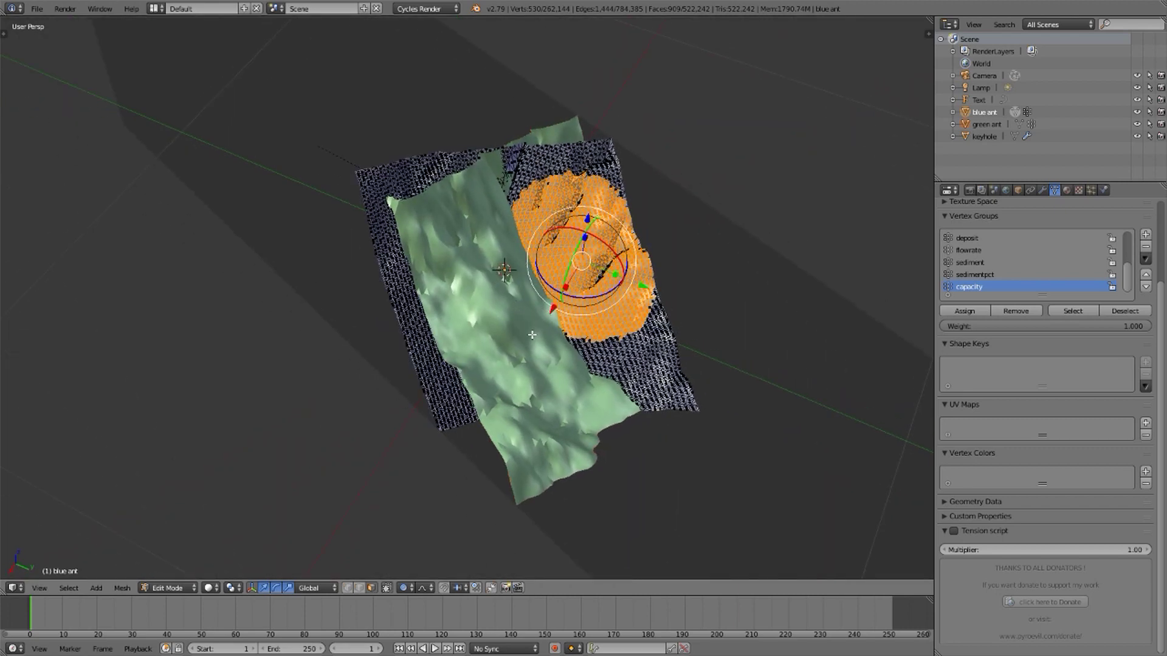
Step: Move the selected patch about 0.24 with smooth proportional falloff, narrowing the influence size to 0.05 before widening it beyond 0.10
key(g)
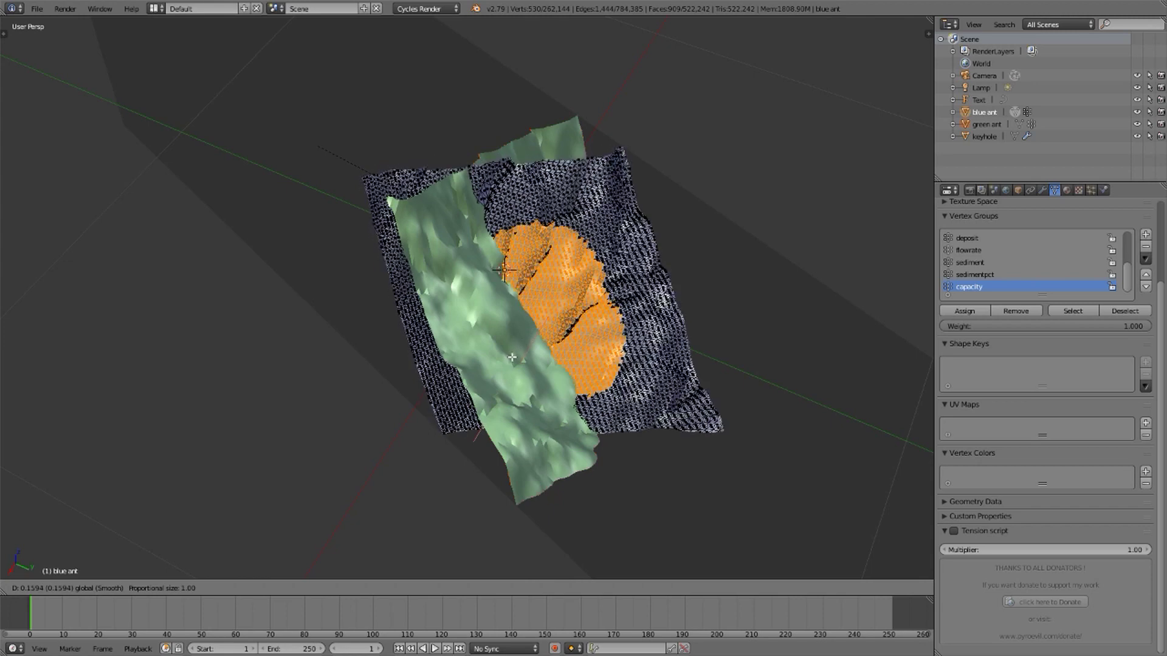
scroll(514, 357, up, 3)
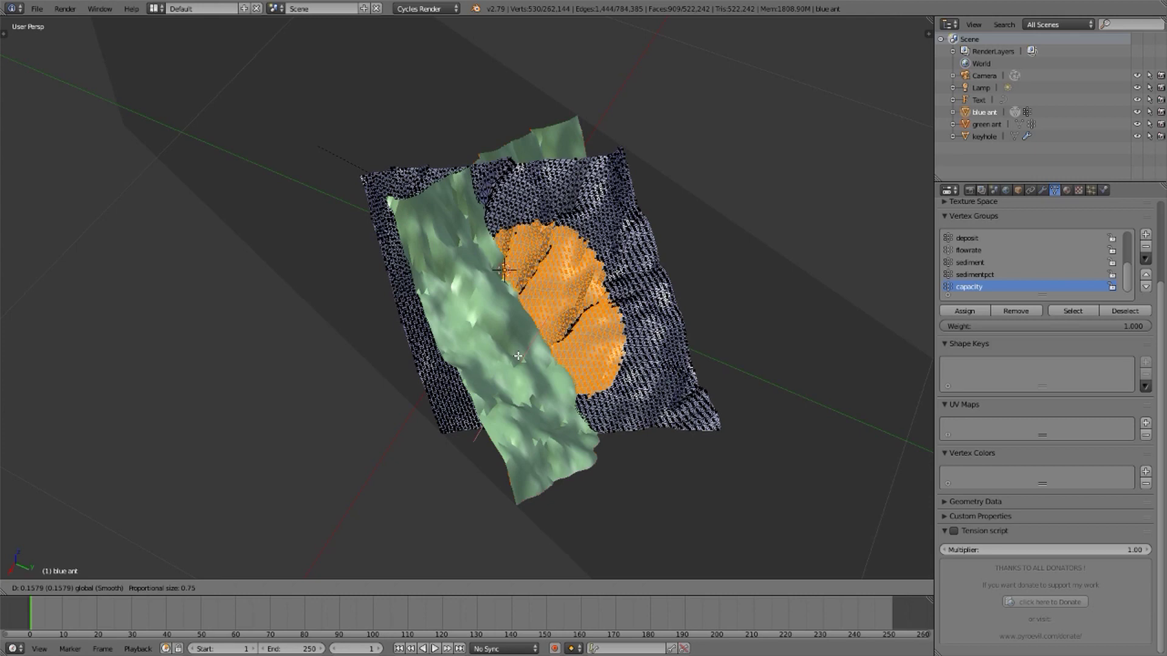
scroll(519, 351, up, 8)
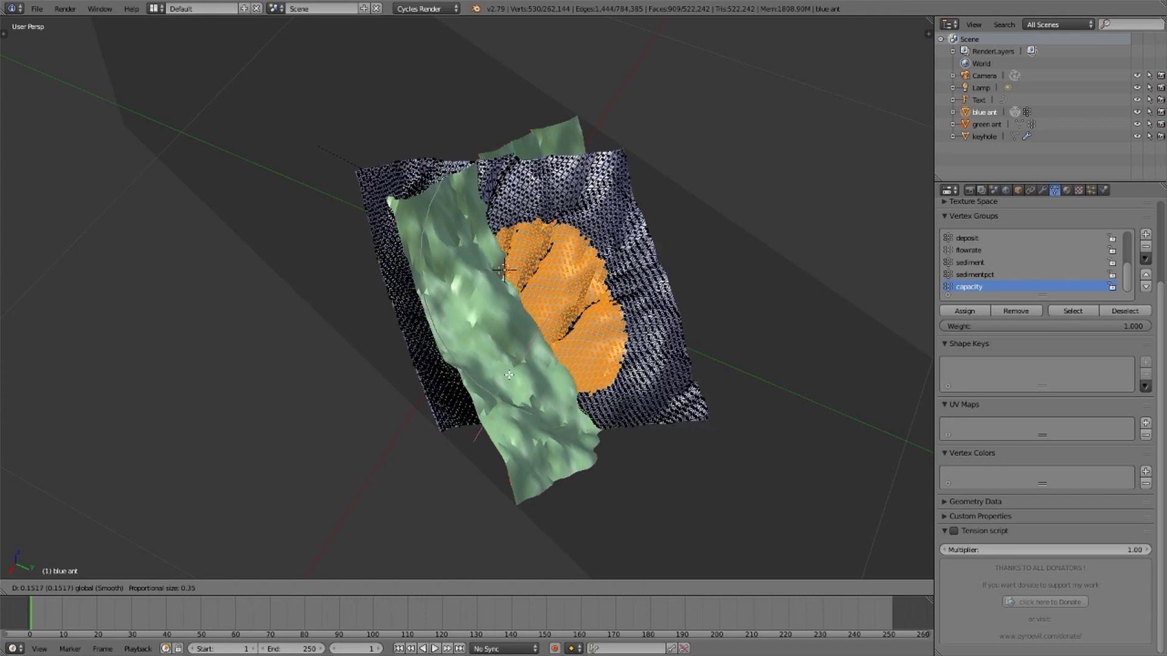
scroll(497, 387, up, 17)
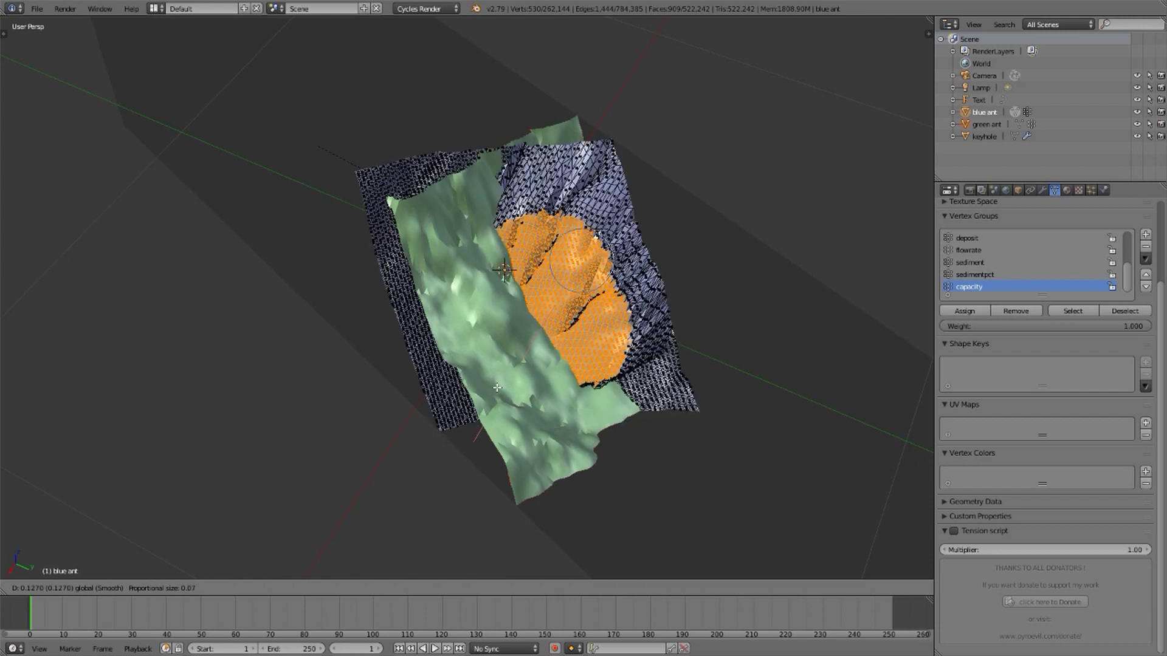
scroll(497, 387, up, 4)
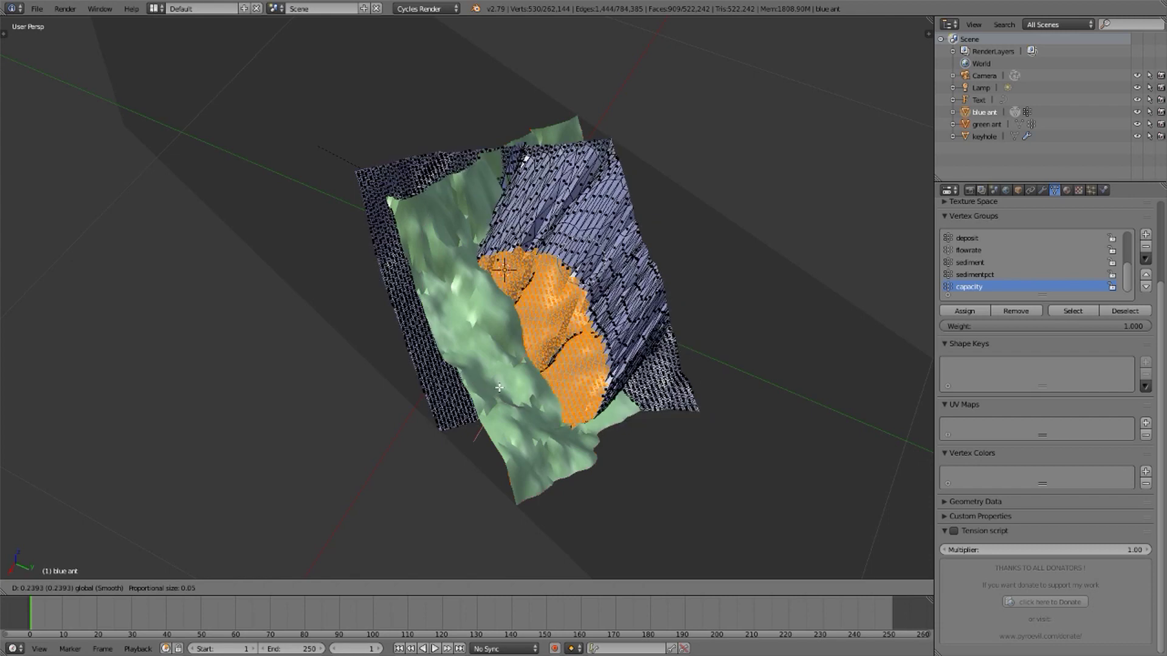
scroll(499, 387, down, 5)
scroll(500, 387, down, 2)
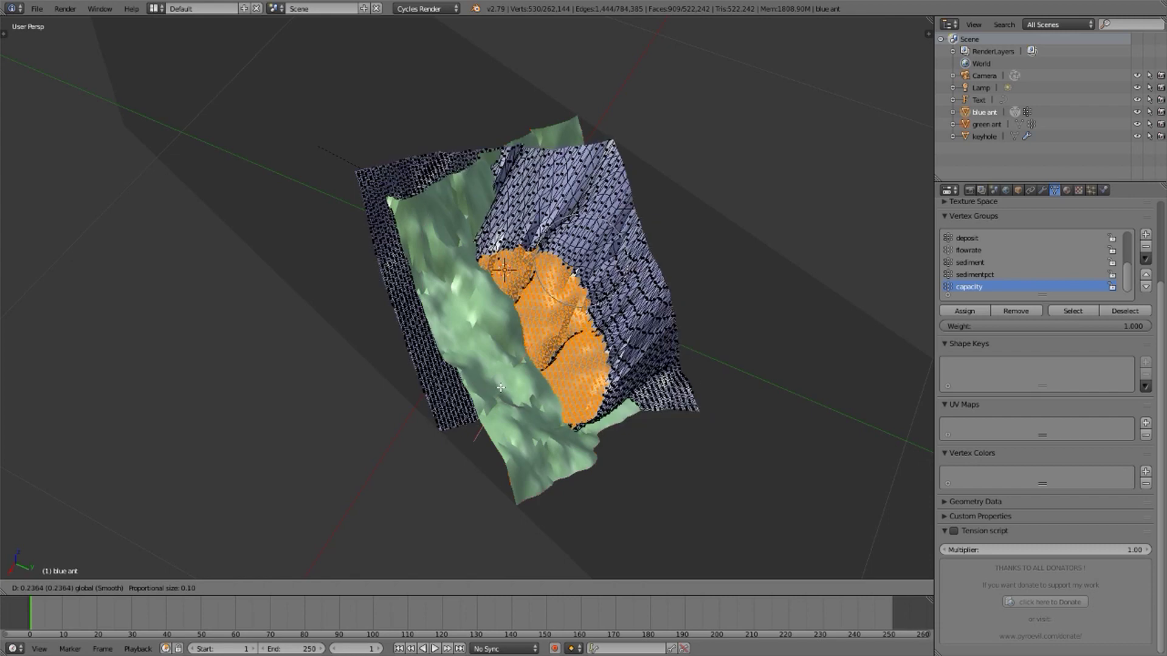
scroll(500, 387, down, 4)
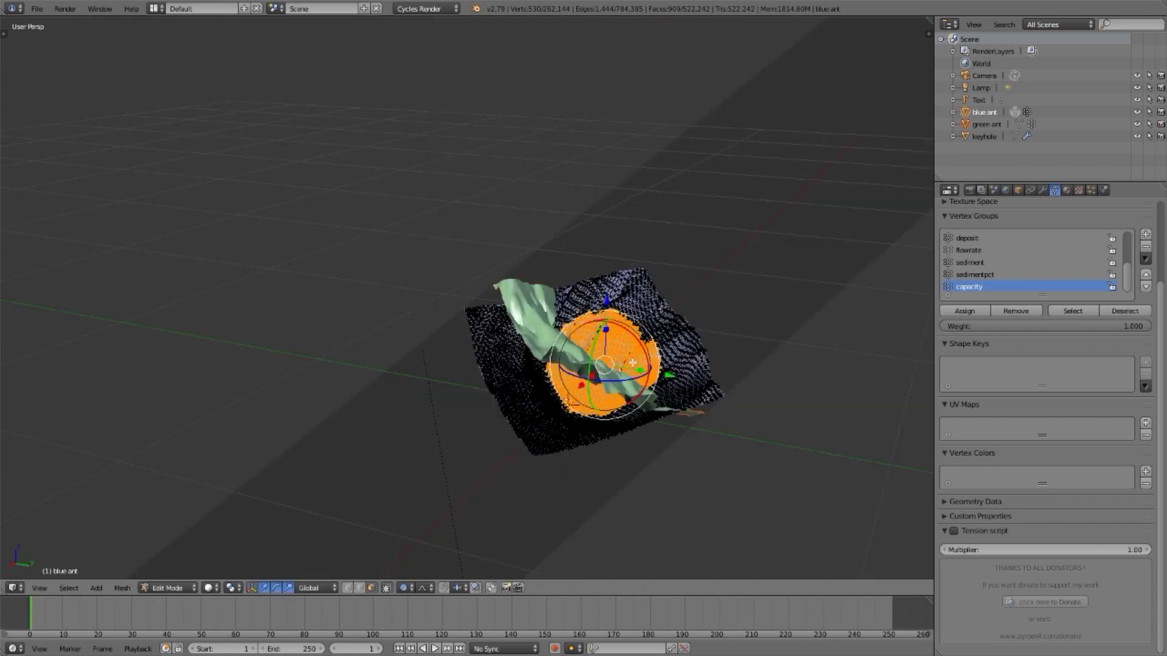
Step: Return to Object Mode and select the green terrain within the clipped region
key(Tab)
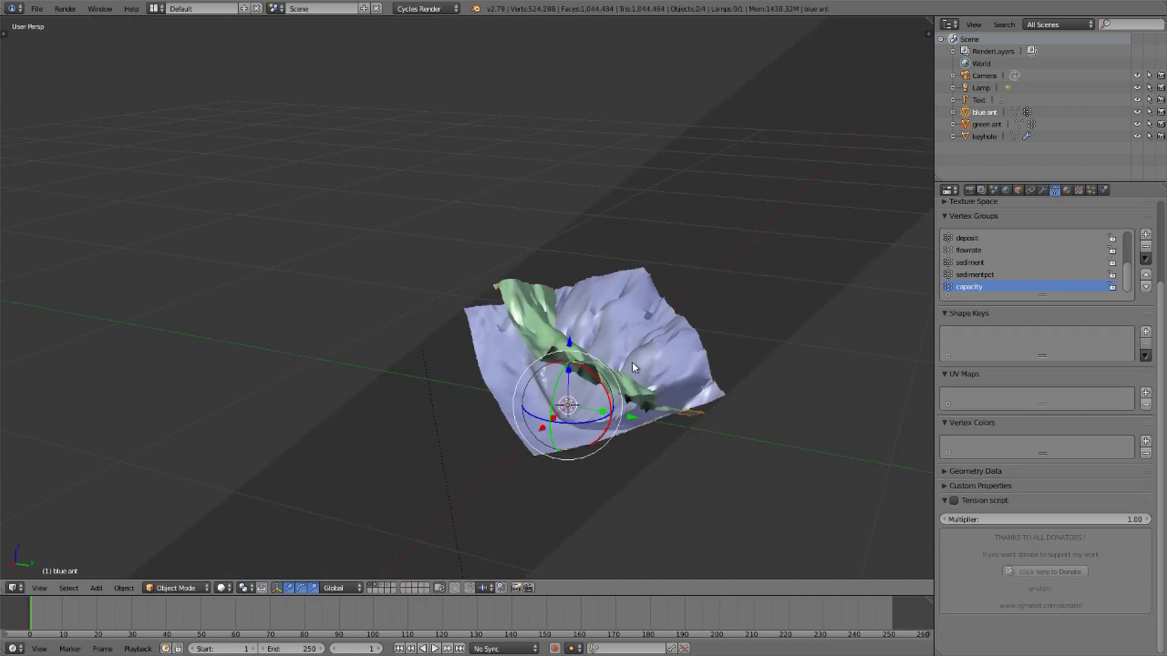
middle_drag(633, 362, 450, 187)
right_click(450, 188)
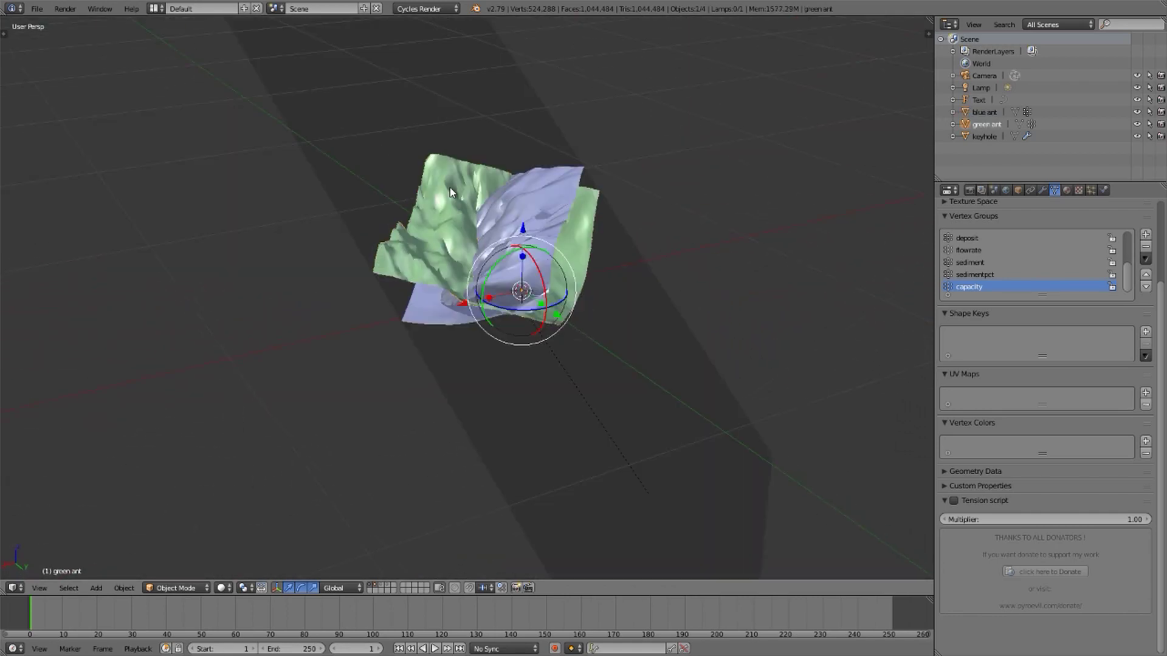
Step: Clear the view clipping and examine the complete green and blue terrains from several angles
scroll(449, 187, down, 3)
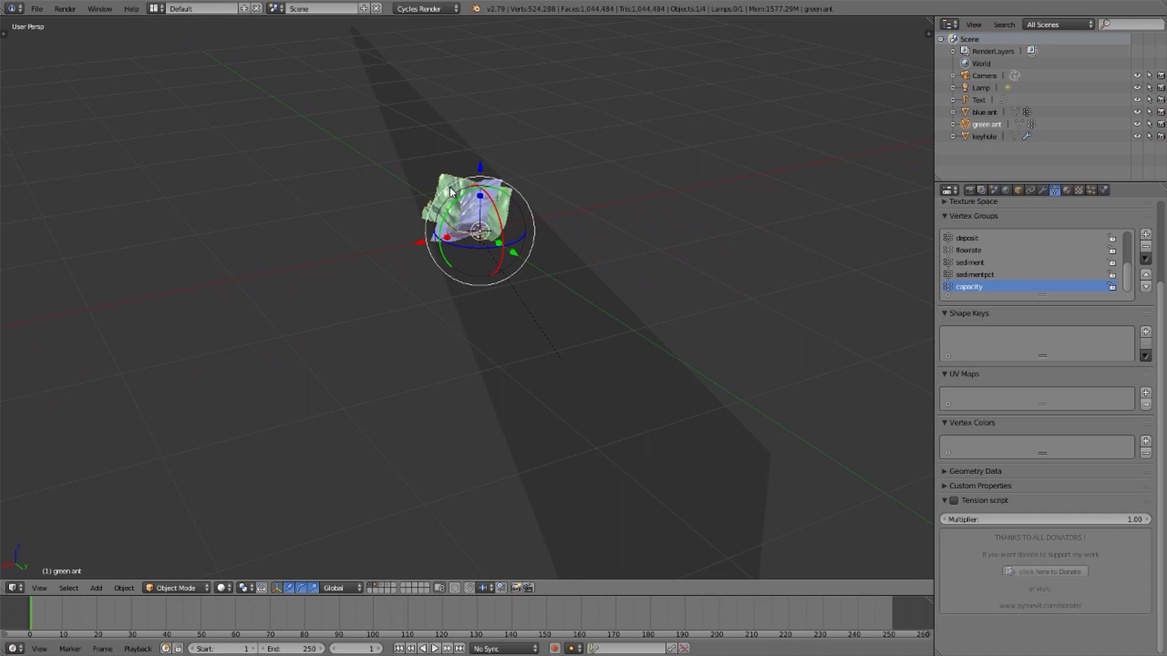
key(alt+b)
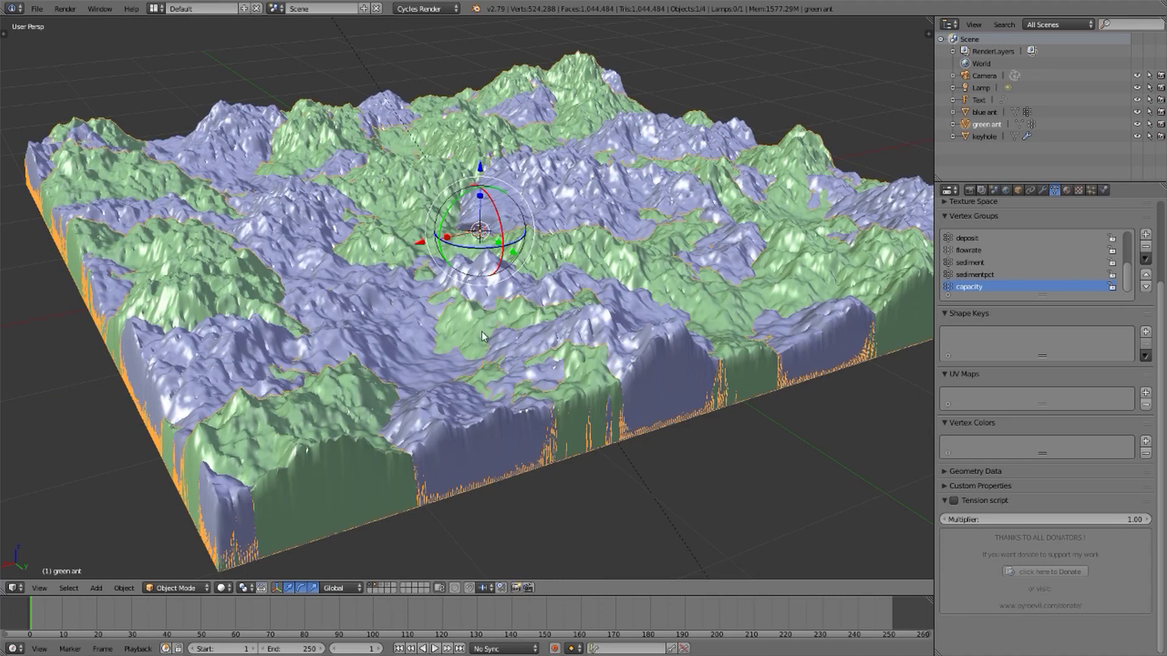
middle_drag(484, 215, 552, 266)
scroll(544, 262, down, 8)
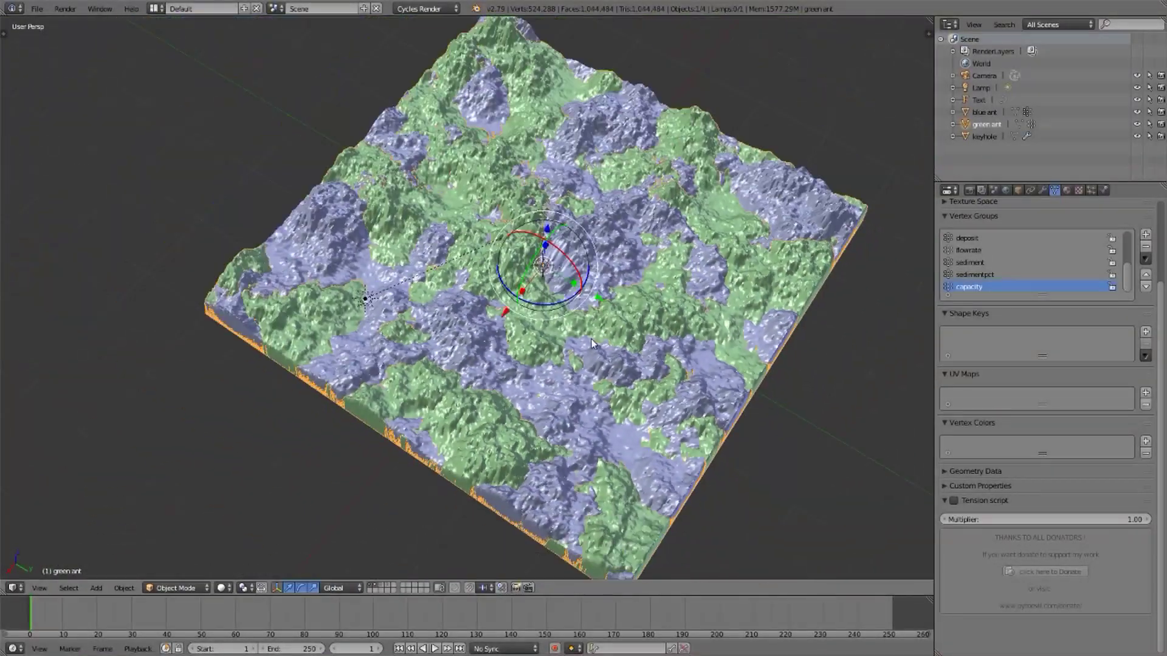
middle_drag(535, 263, 604, 284)
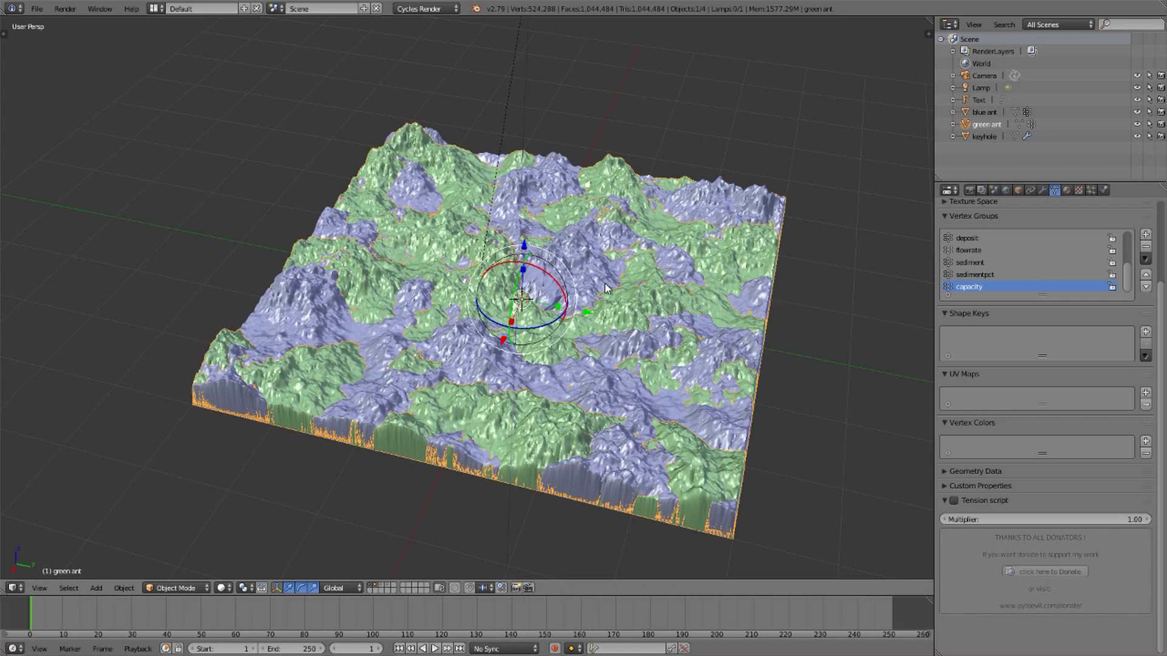
Step: Show the keyhole layer together with the terrains in camera view and set the camera's focal length to 40.35 mm
key(KP_0)
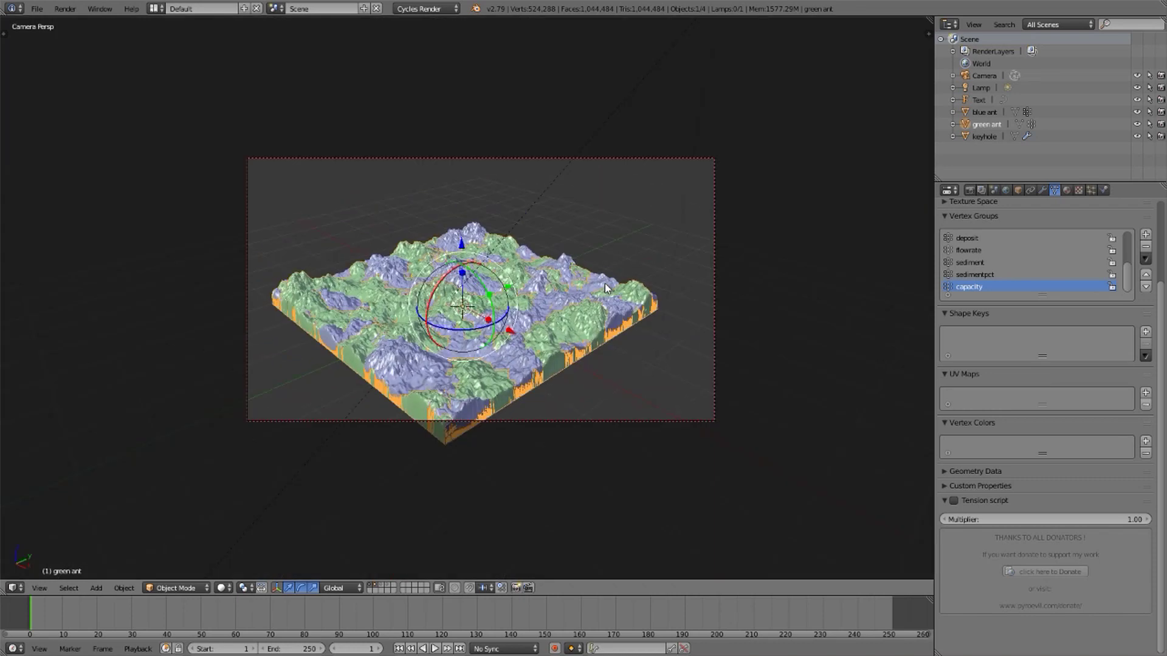
key(shift+2)
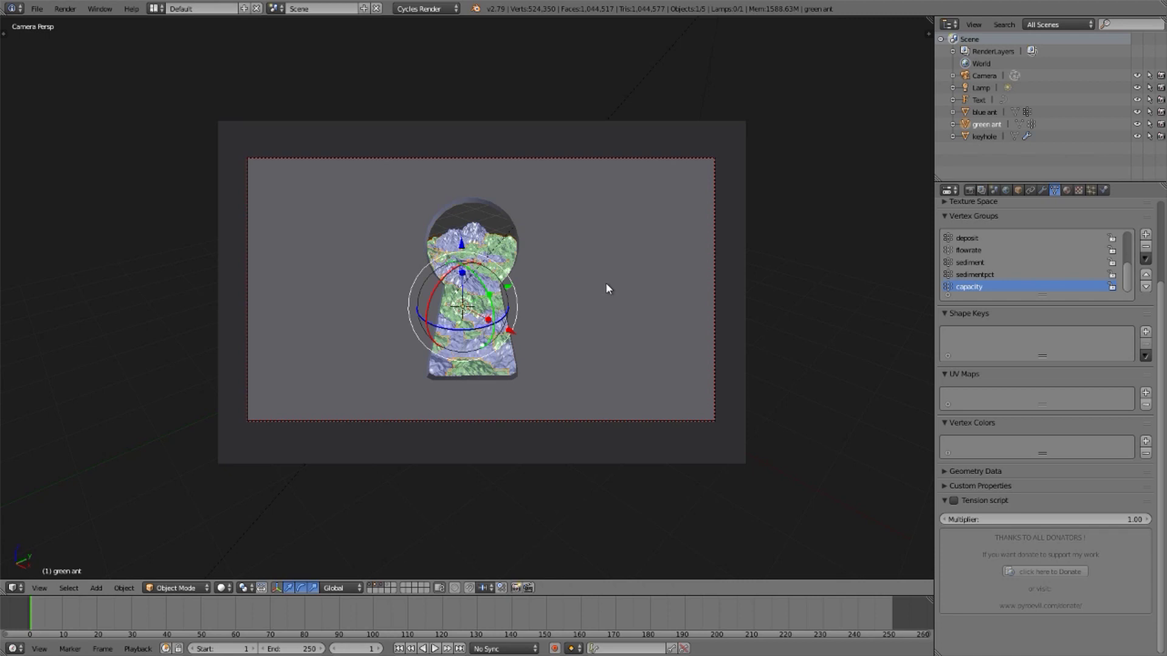
right_click(638, 158)
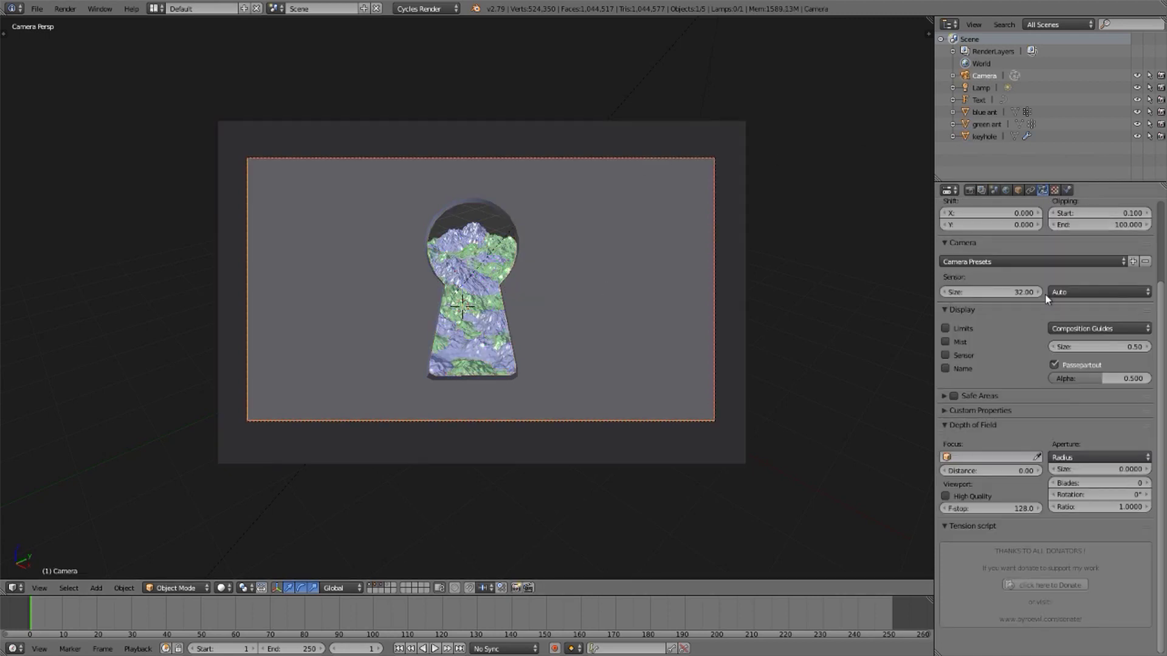
scroll(1045, 294, up, 4)
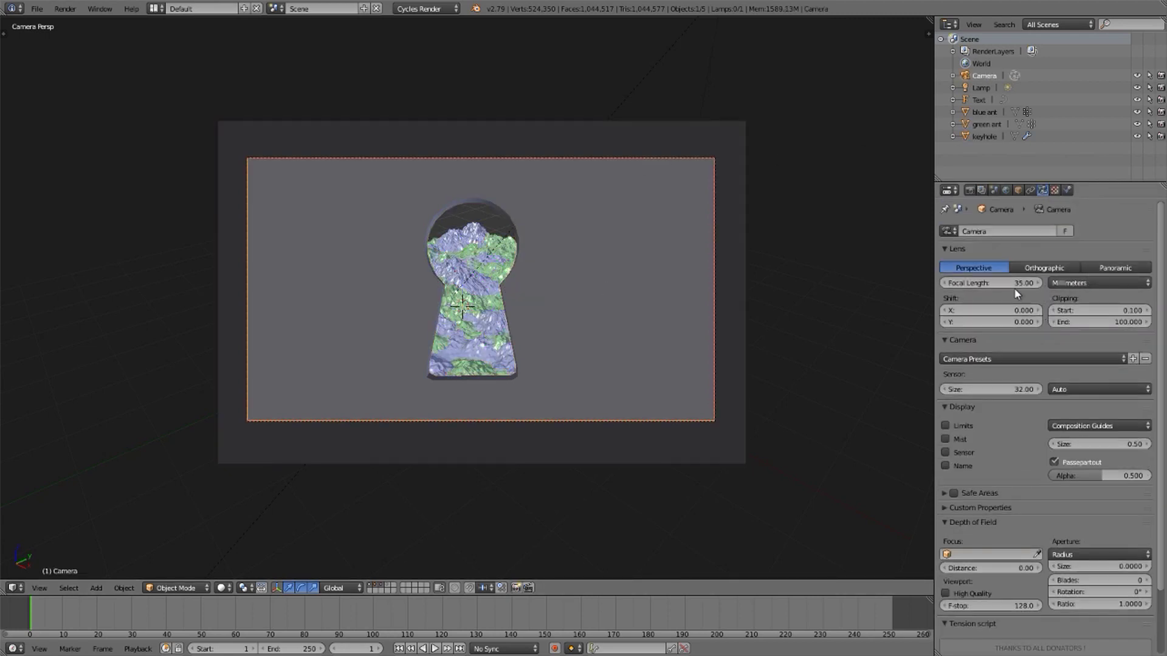
drag(1022, 283, 1056, 284)
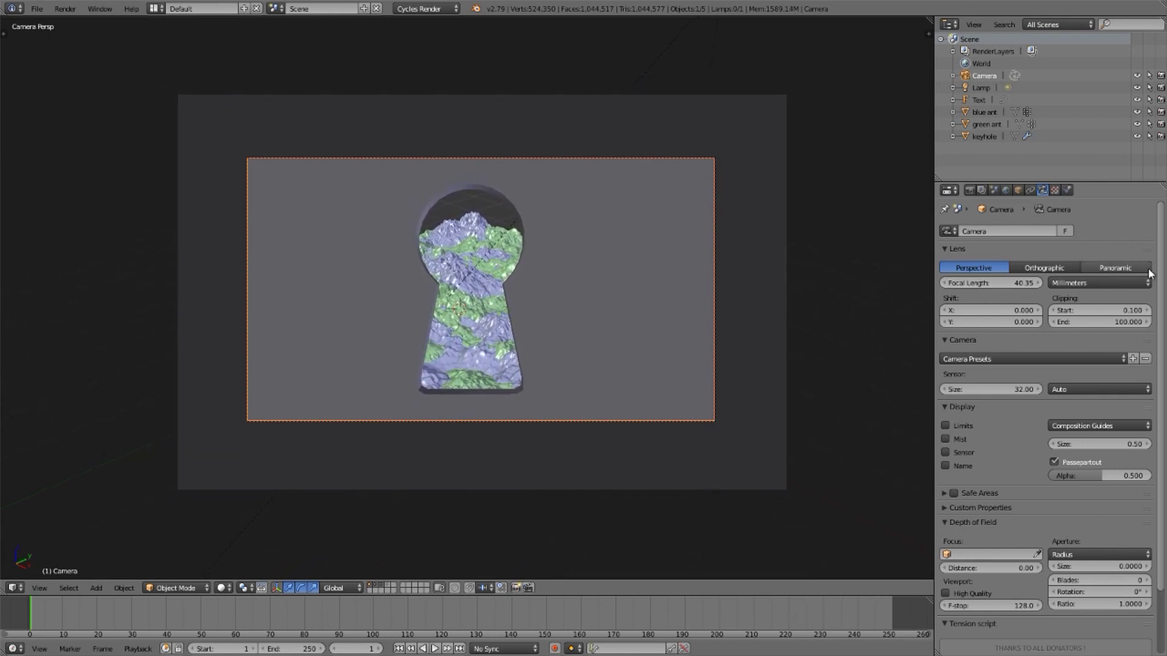
Step: Make the camera Panoramic and set its Fisheye Equisolid lens to 35
click(1124, 269)
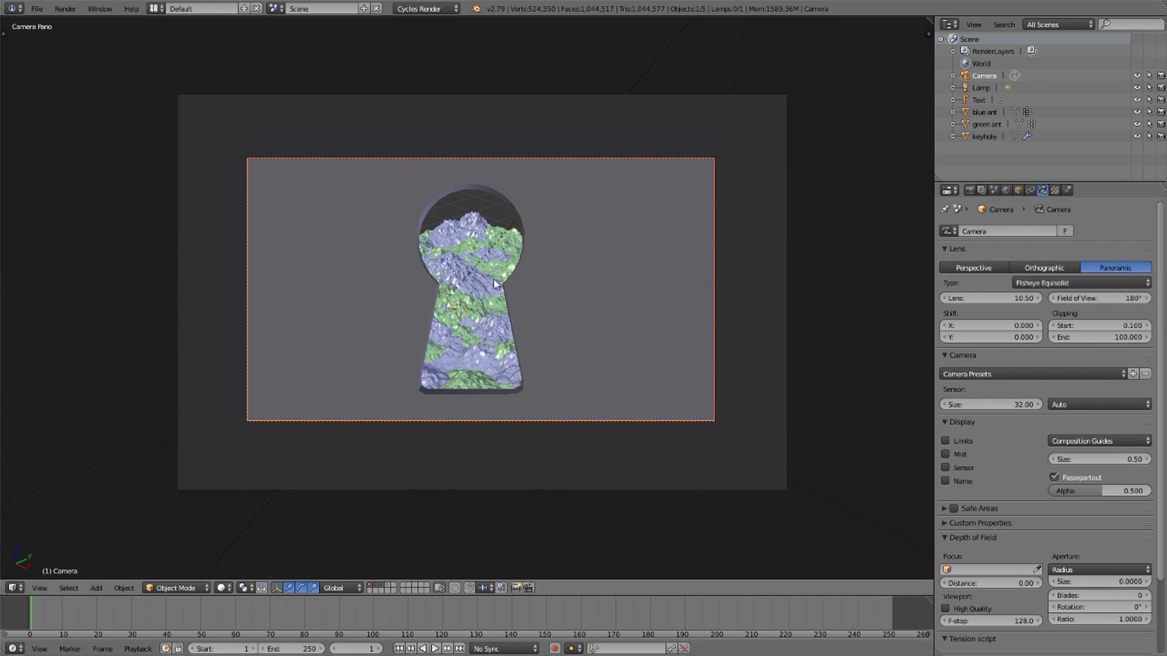
click(990, 298)
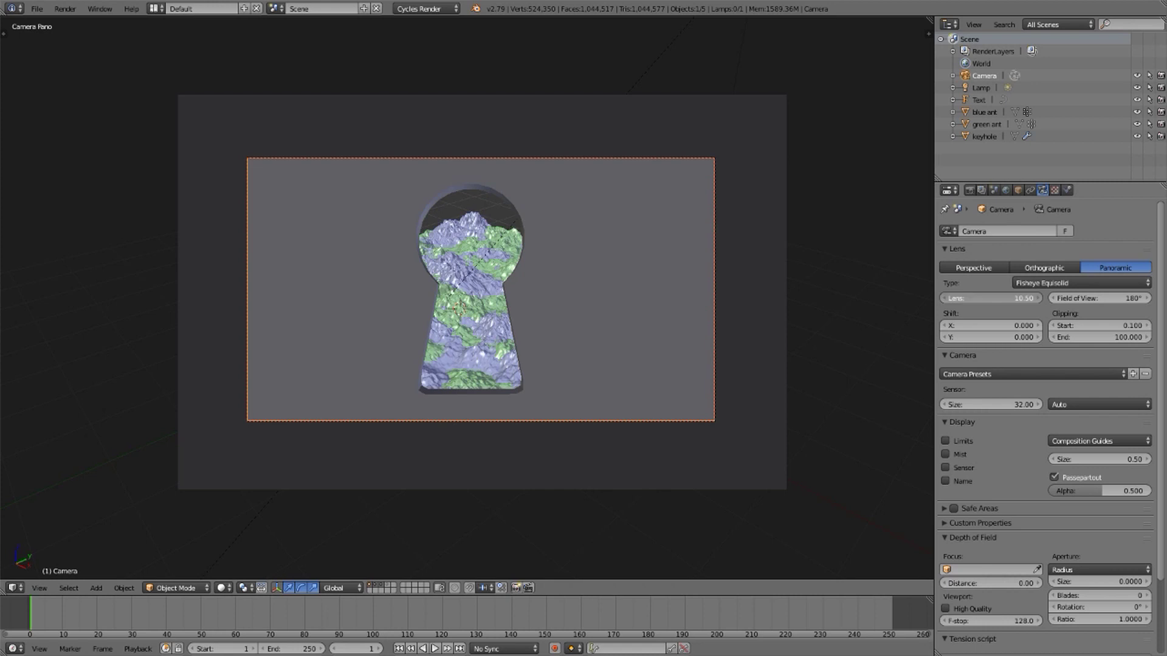
text(35)
key(Return)
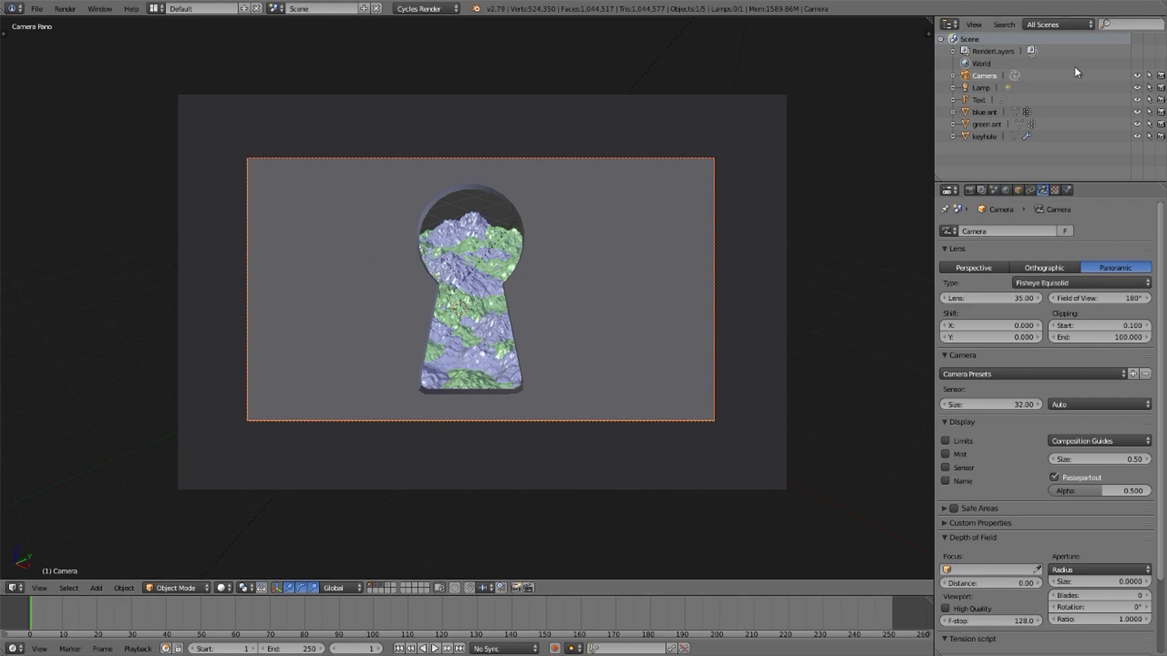
Step: Replace the outliner with a second 3D view and display it with rendered shading
key(shift+F5)
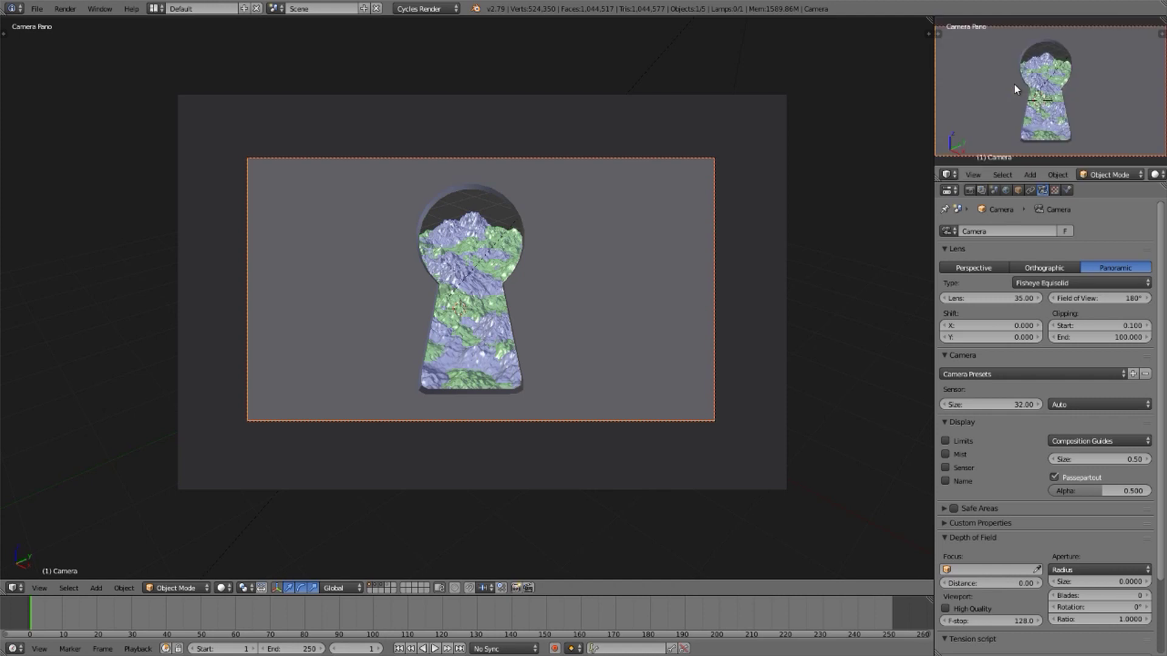
key(shift+z)
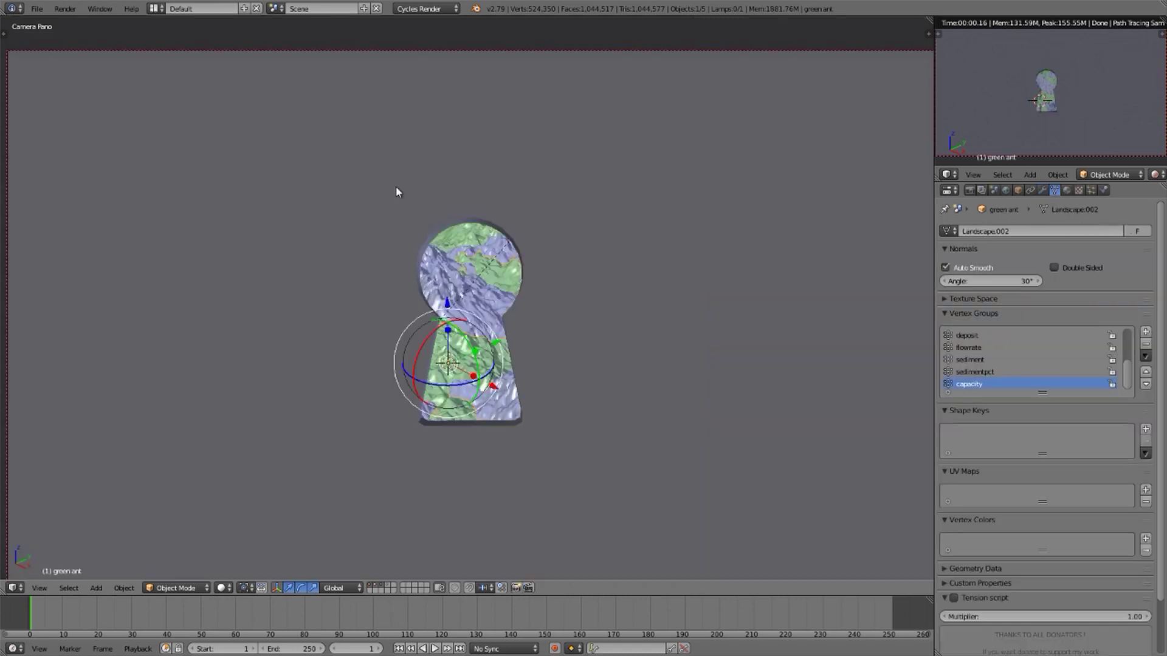
Step: Clip the main camera view to a rectangle inside the keyhole, examine the clipped terrain outside the camera, and restore the full camera view
key(b)
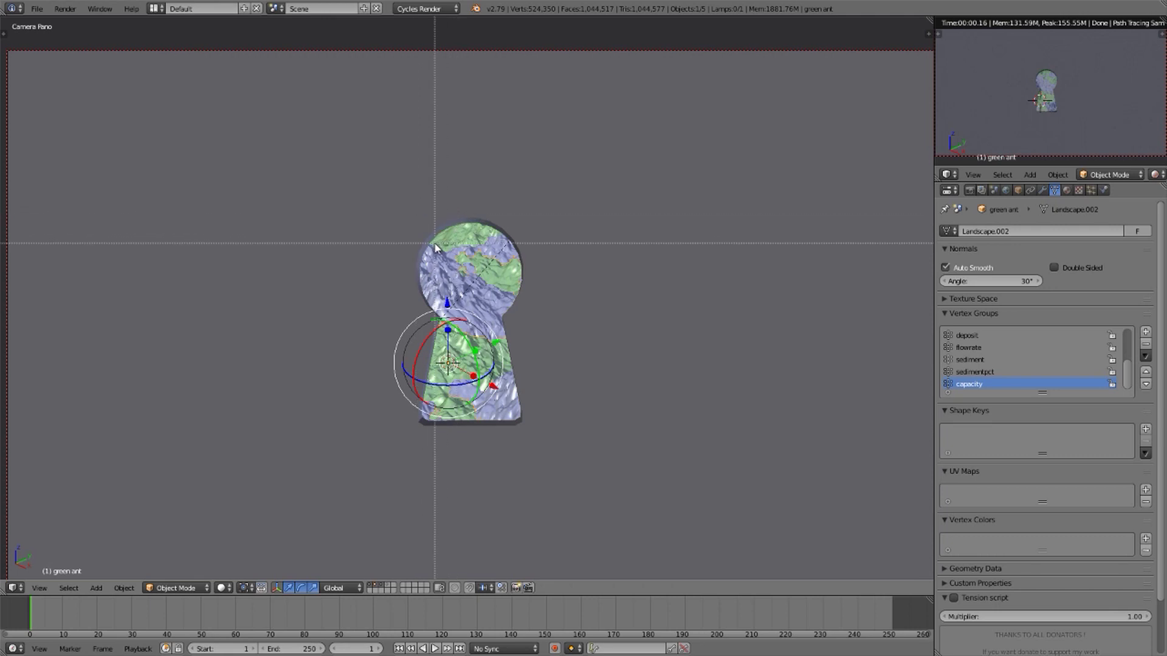
drag(435, 243, 512, 369)
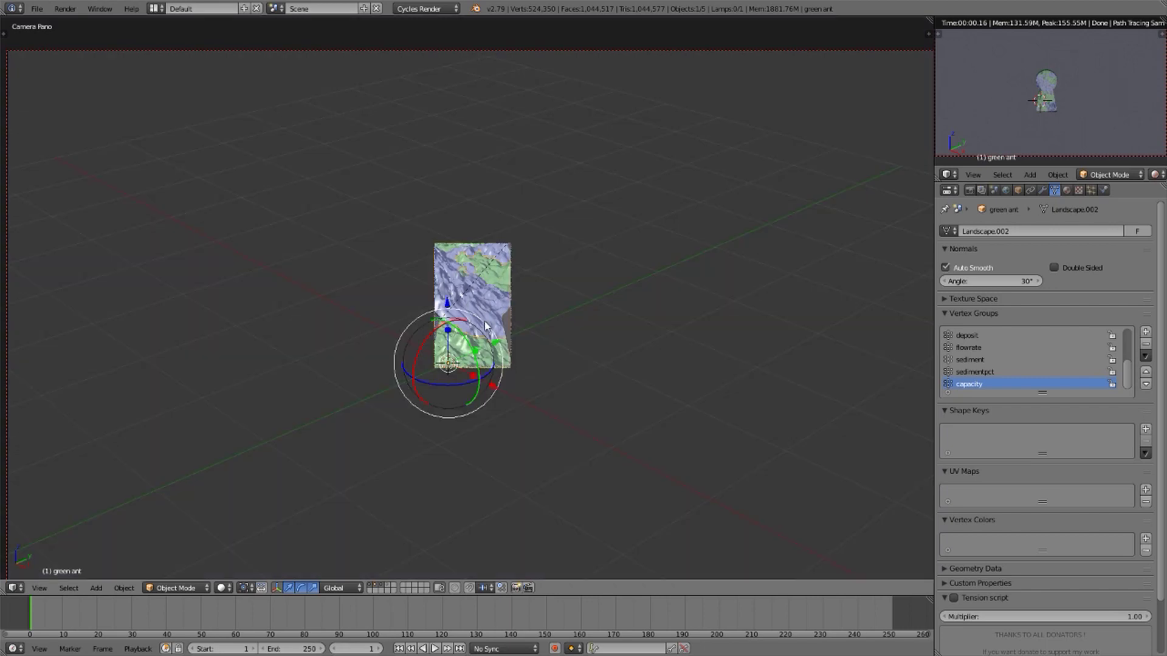
scroll(483, 317, down, 1)
key(KP_0)
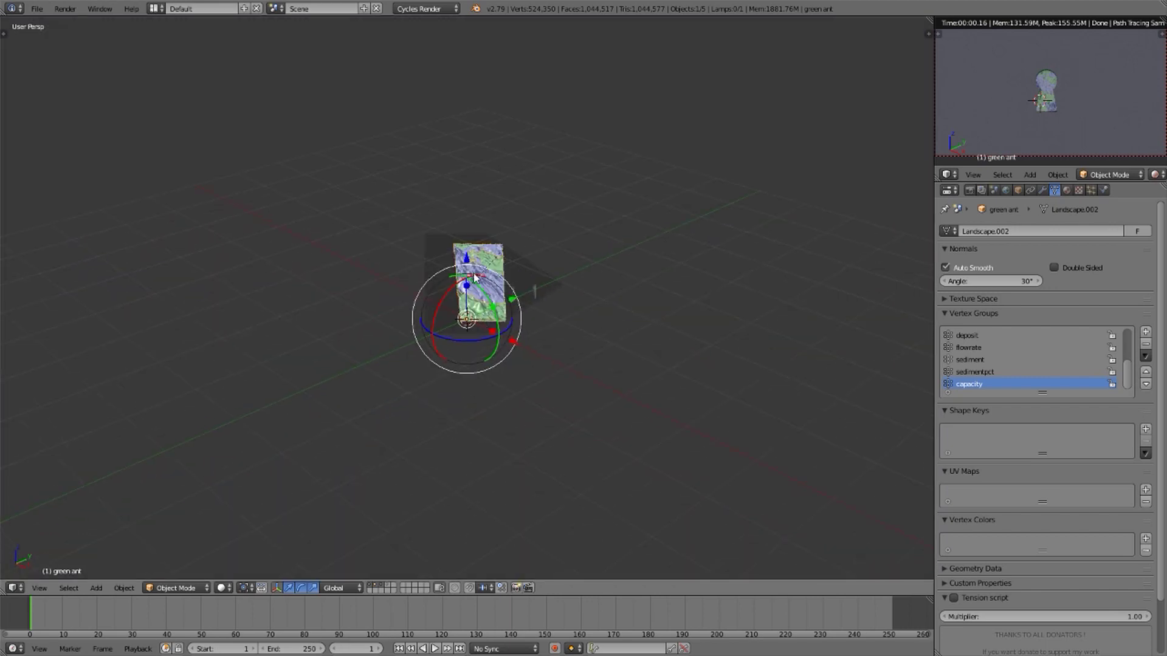
middle_drag(474, 278, 523, 280)
scroll(522, 280, up, 4)
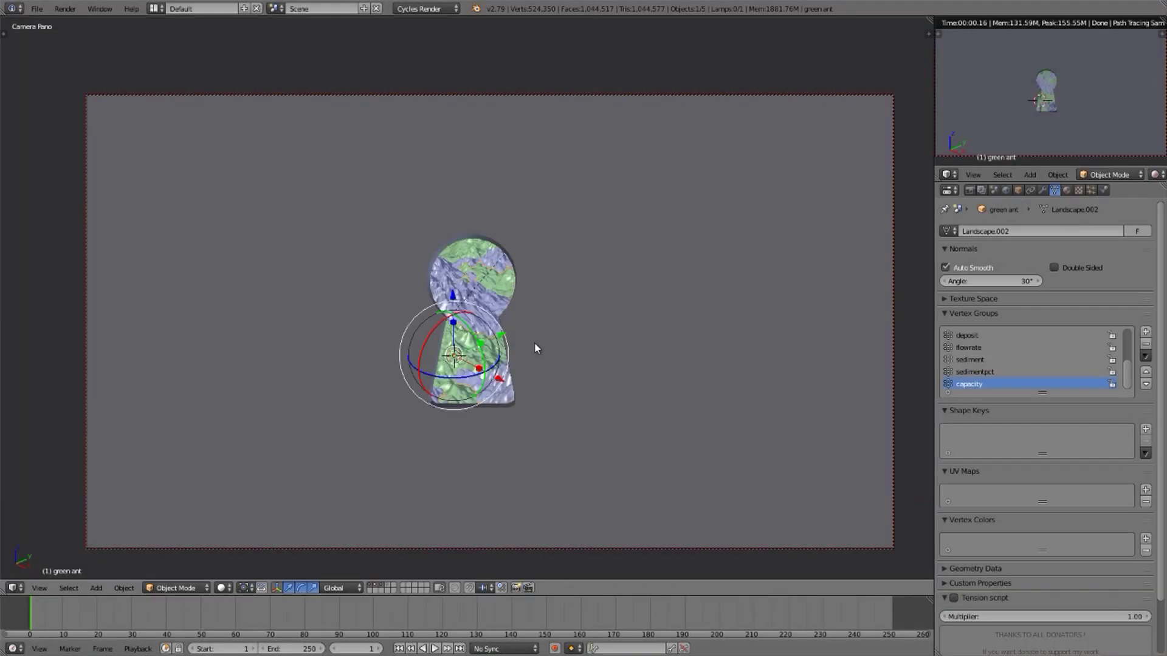
Step: Clip the main camera view to a tall, narrow rectangle around the keyhole opening
key(ctrl+b)
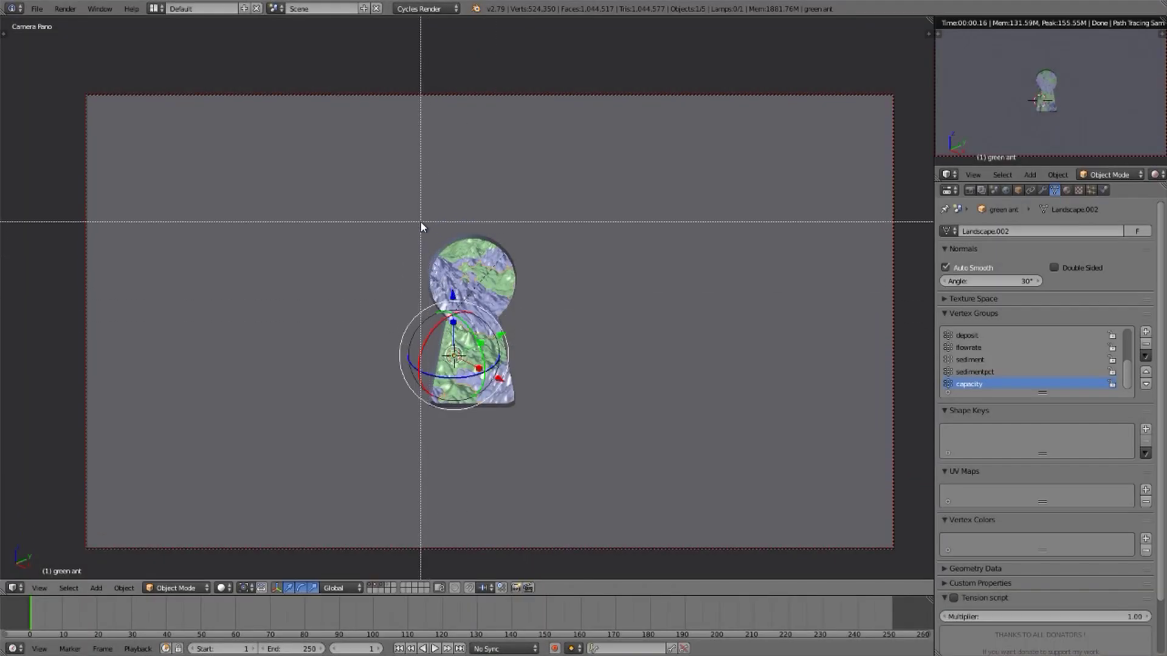
mouse_move(421, 222)
mouse_down()
mouse_move(536, 403)
mouse_move(528, 424)
mouse_move(513, 418)
mouse_up()
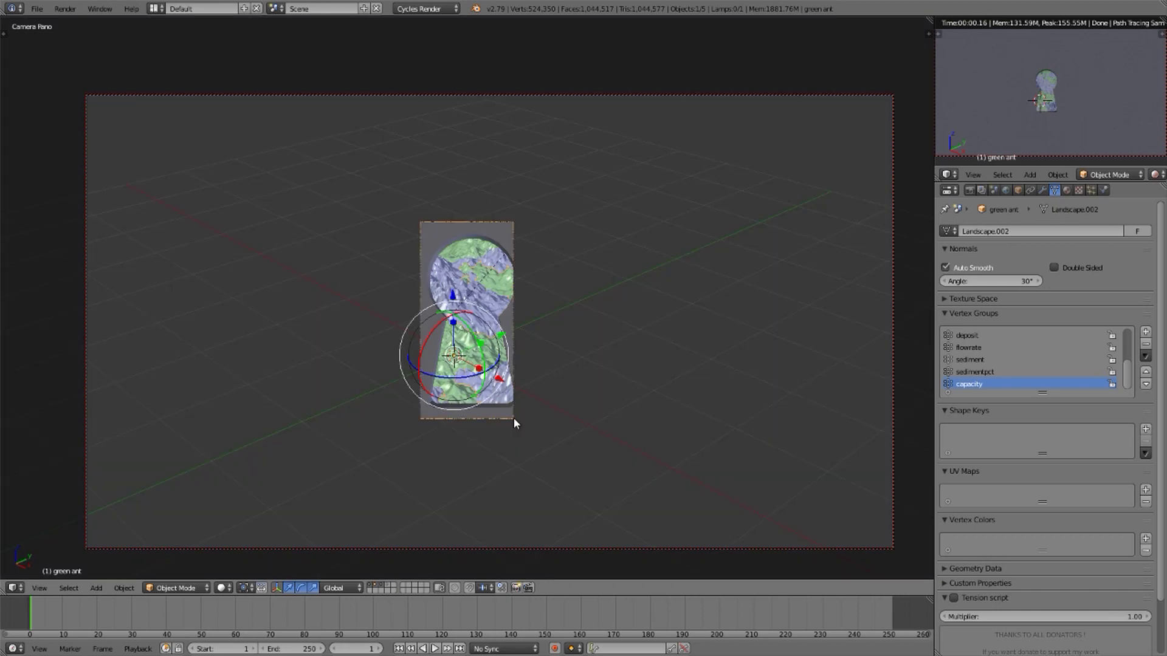